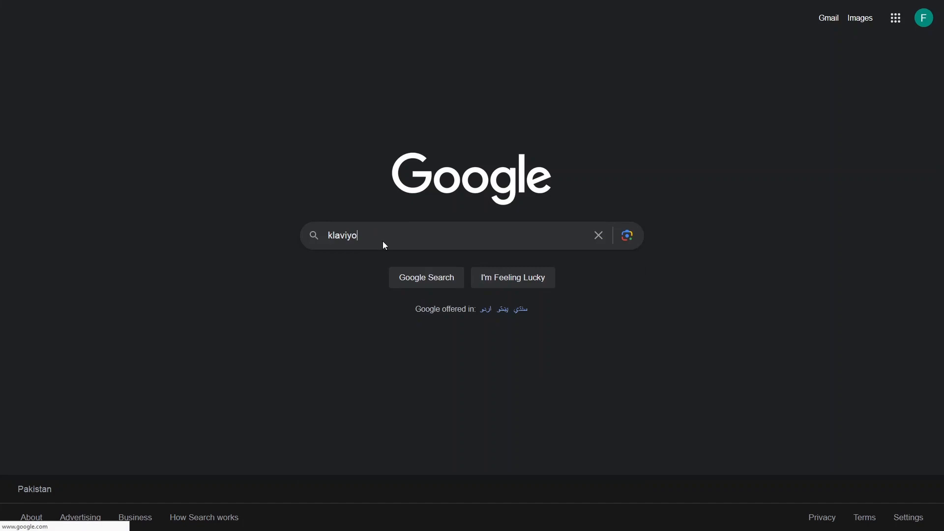
- Search Google for 'klaviyo' and scroll through the results
key("Return")
scroll(138, 268, "down", 5)
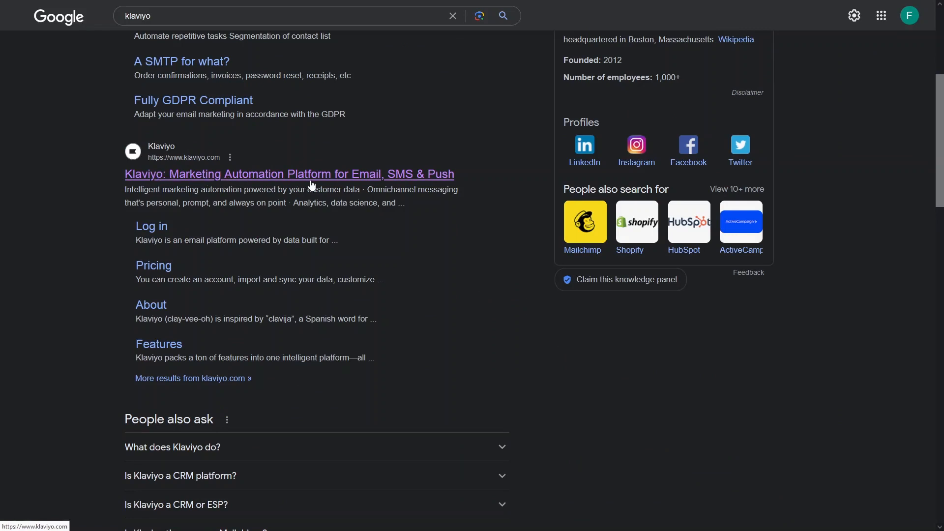
- Open Klaviyo's official site, browse the home page, and go to its Pricing page
left_click(350, 177)
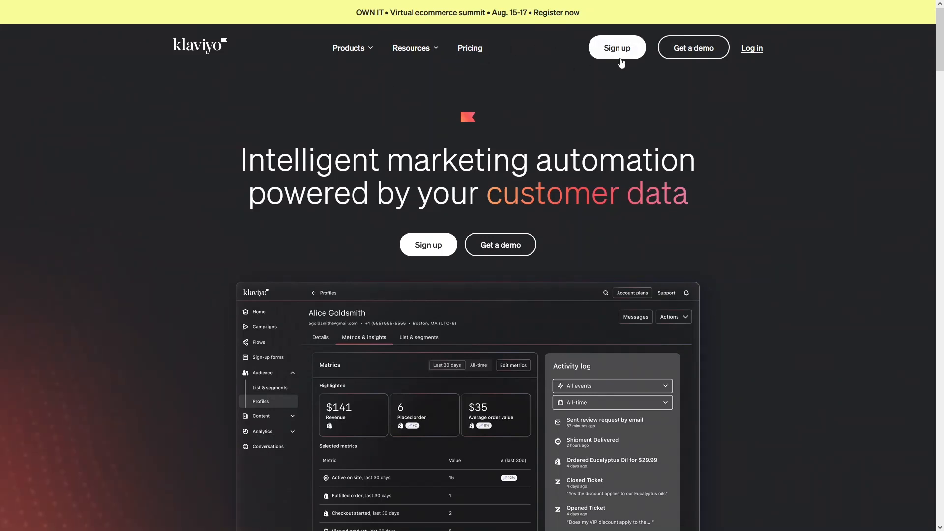
scroll(124, 210, "down", 15)
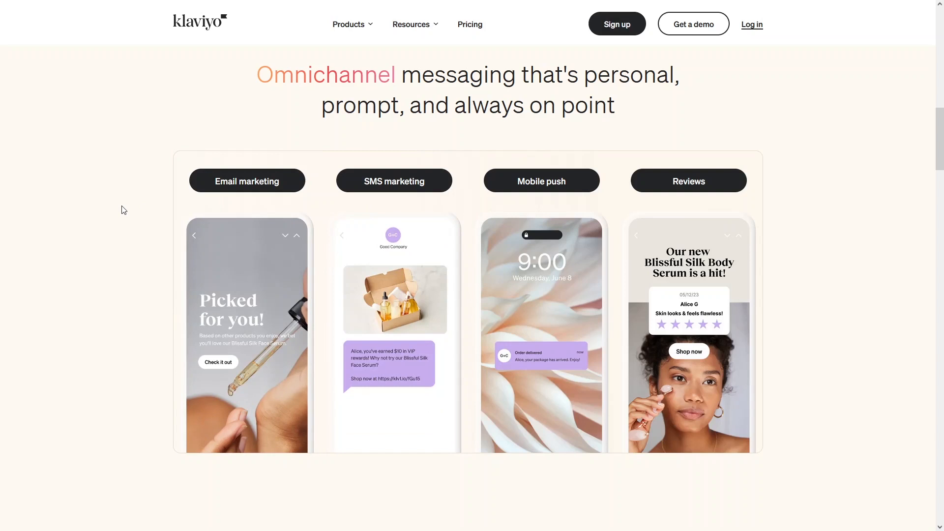
mouse_move(439, 193)
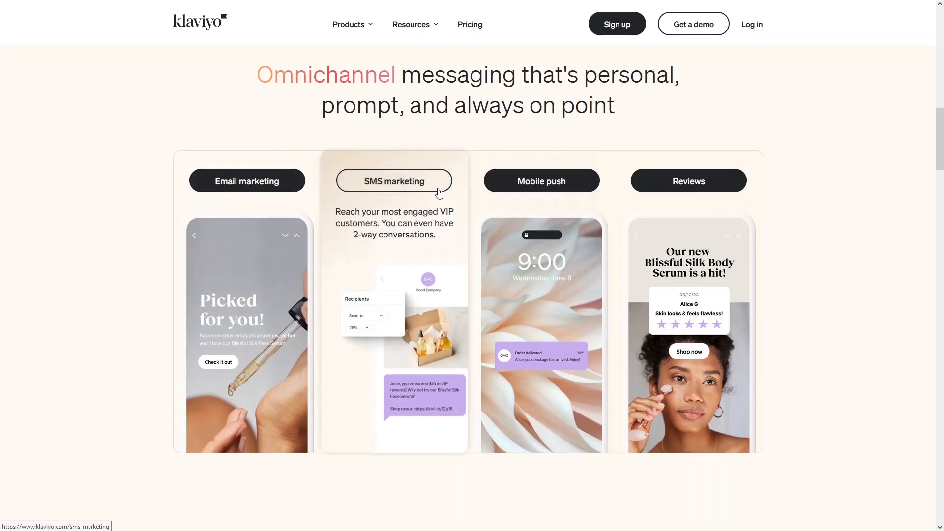
mouse_move(671, 192)
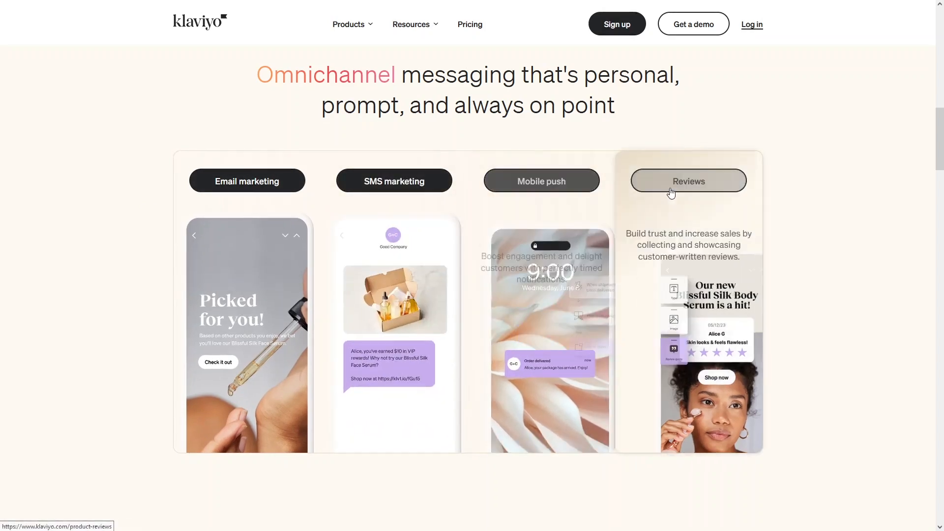
scroll(631, 207, "down", 5)
scroll(631, 206, "down", 5)
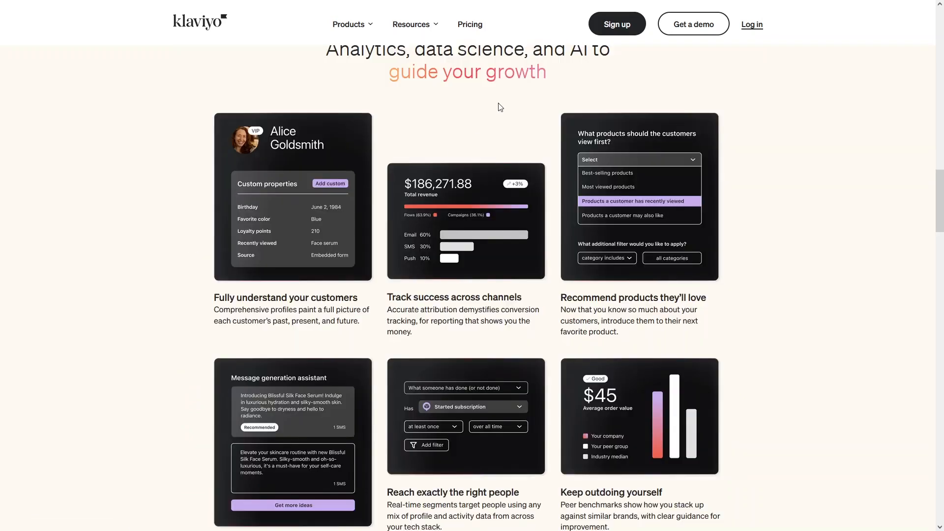
left_click(475, 32)
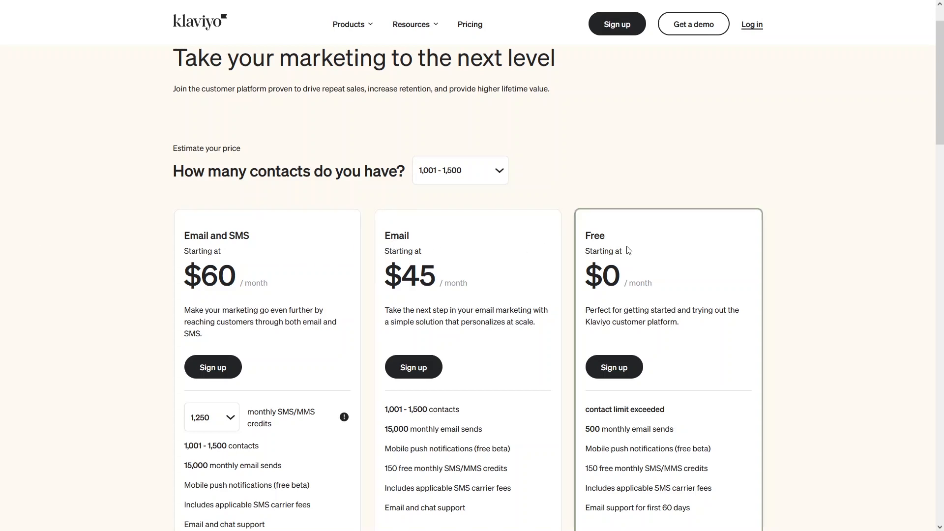
- Sign up for the Free plan, create the account, and confirm its email from Gmail
scroll(237, 176, "down", 2)
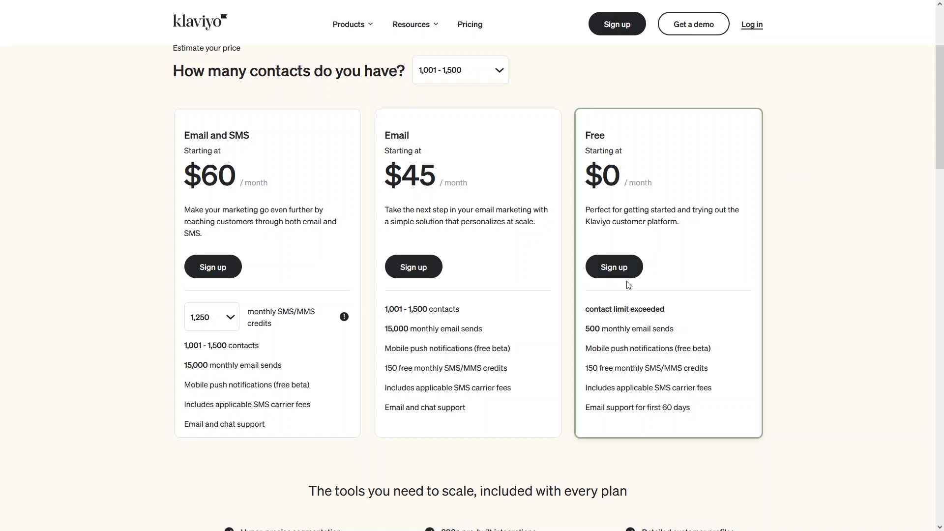
left_click(623, 268)
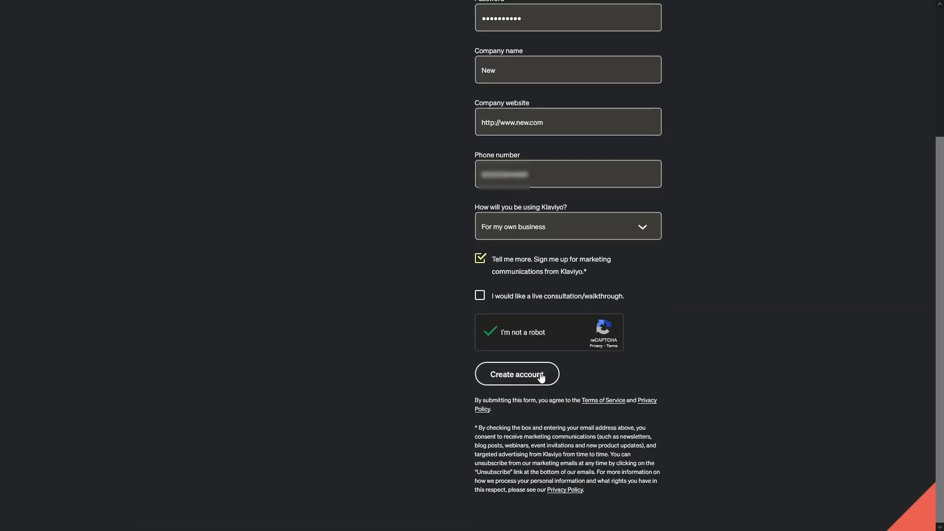
left_click(544, 375)
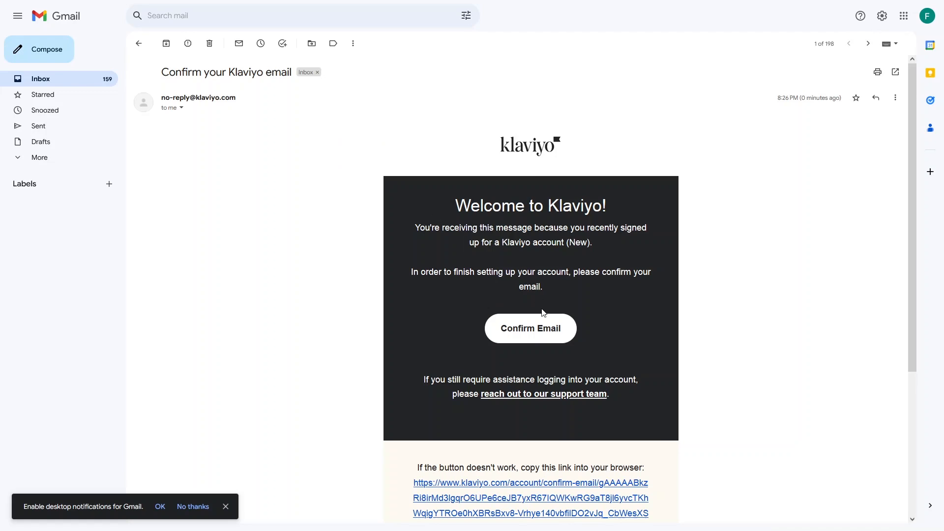
left_click(528, 329)
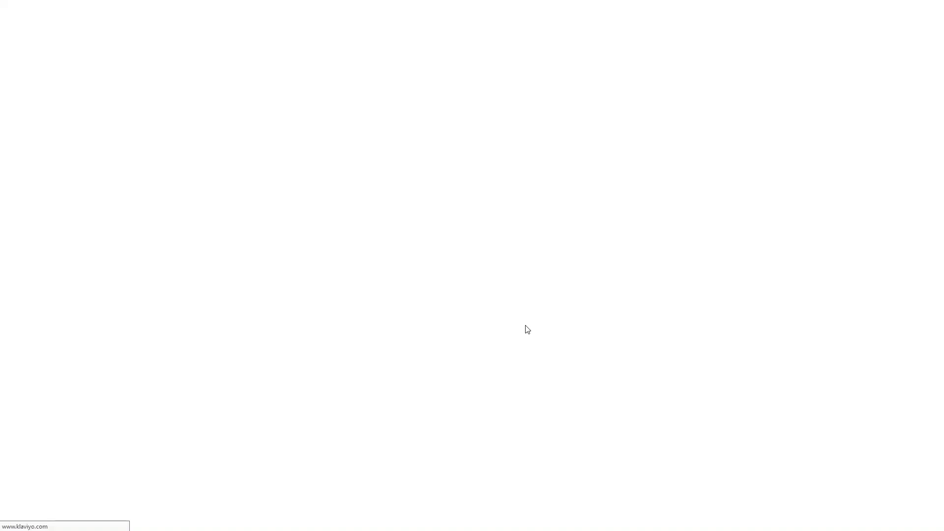
left_click(396, 126)
- Log in with the account's email address and password
type("net")
key("Down")
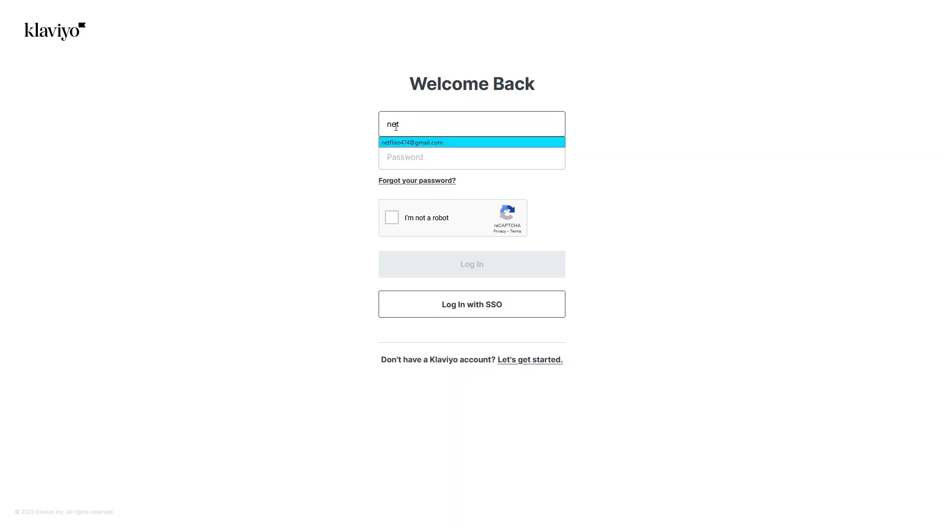
key("Return")
key("Tab")
type("•")
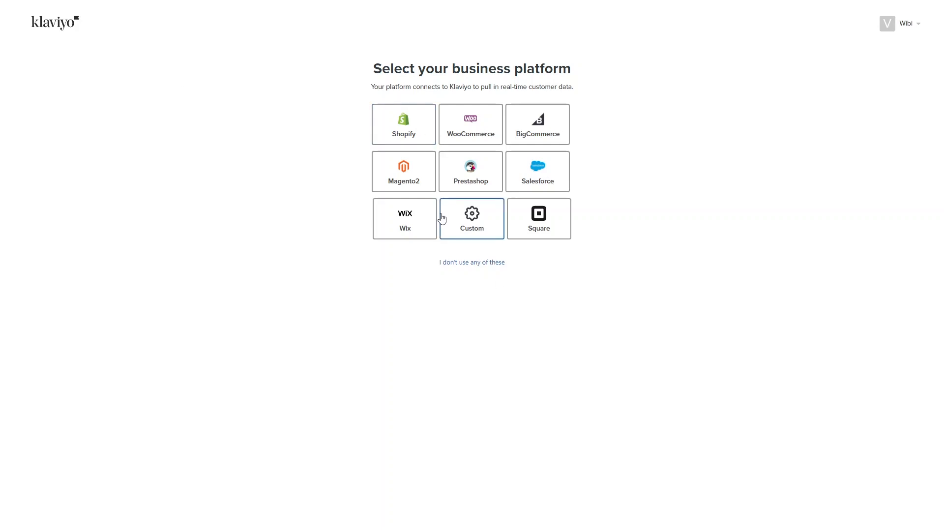
- Skip the store platform, pick a contact range, submit address and sender details, choose Email only
left_click(476, 266)
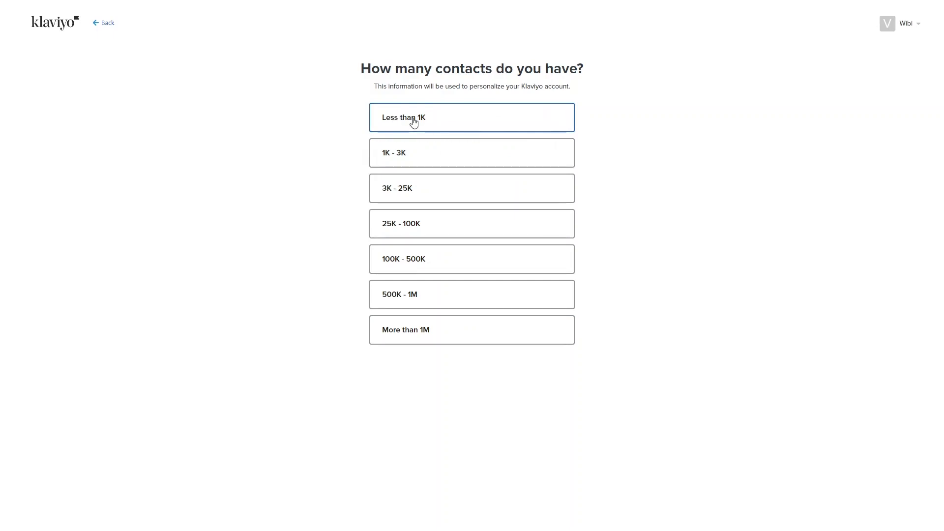
left_click(430, 164)
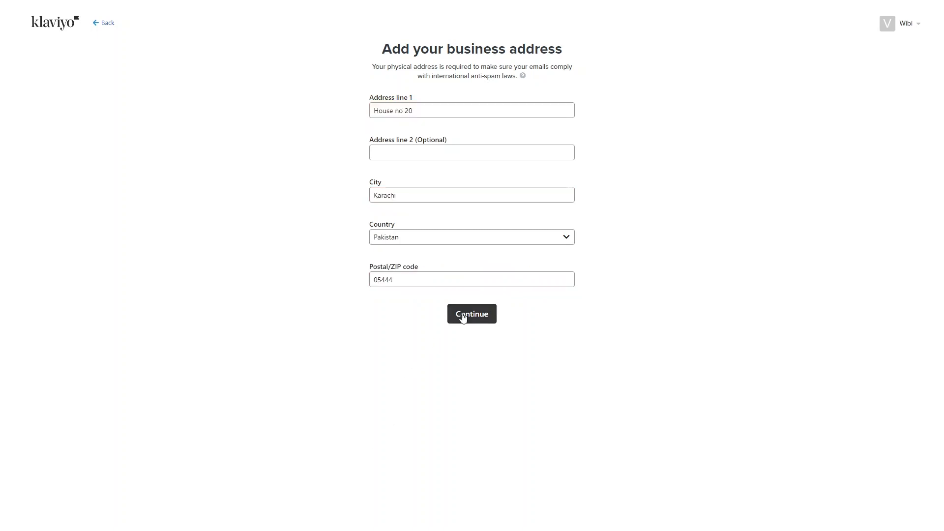
left_click(465, 316)
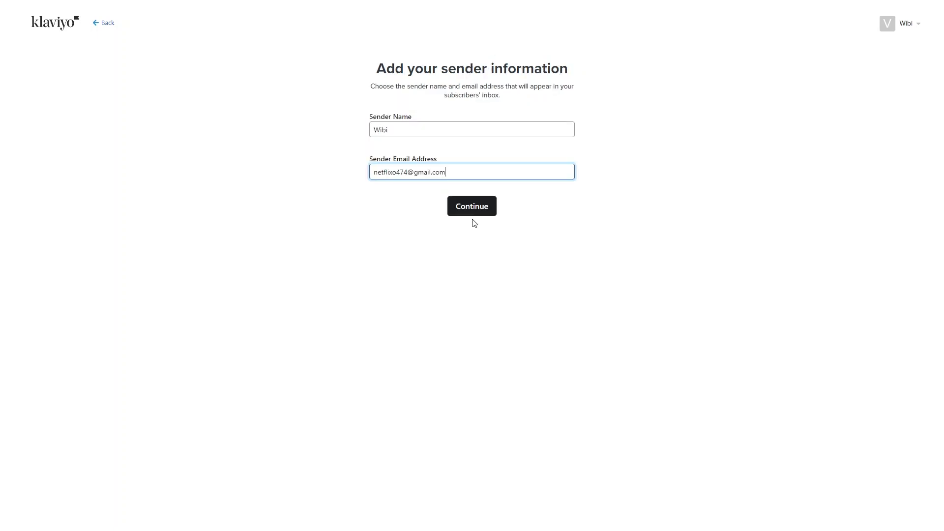
left_click(471, 210)
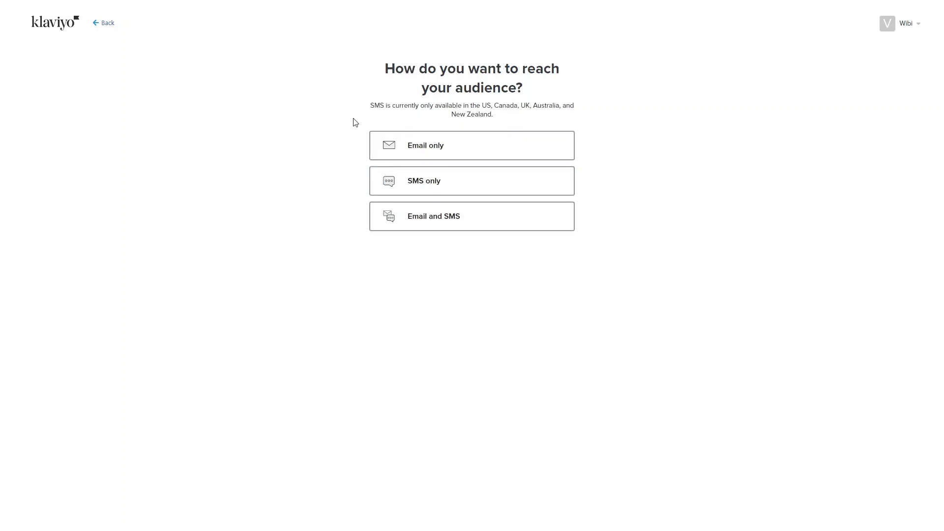
left_click(408, 151)
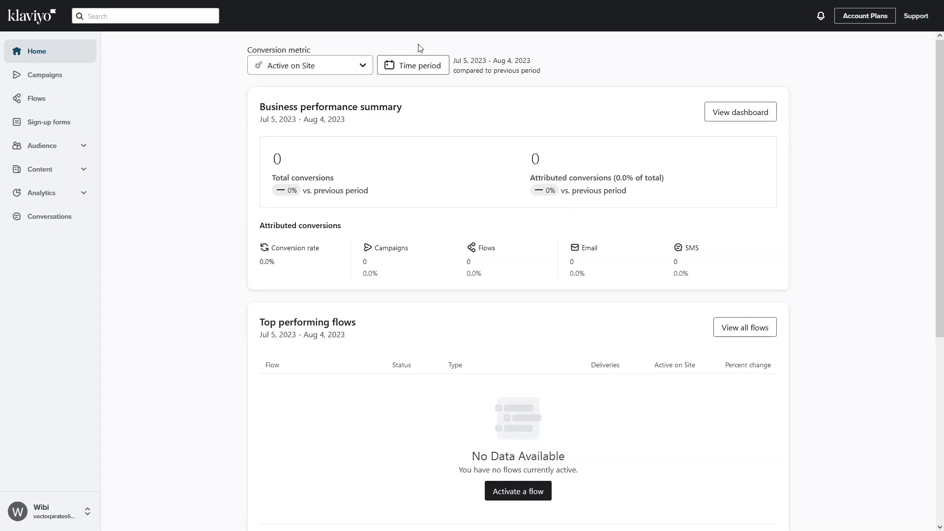
- Look through the Campaigns, Flows and Sign-up forms pages
left_click(44, 84)
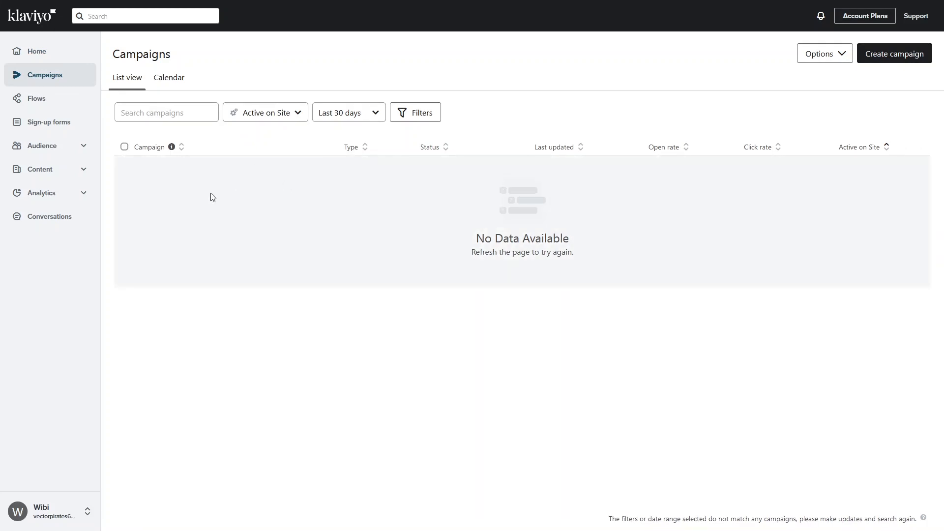
left_click(44, 104)
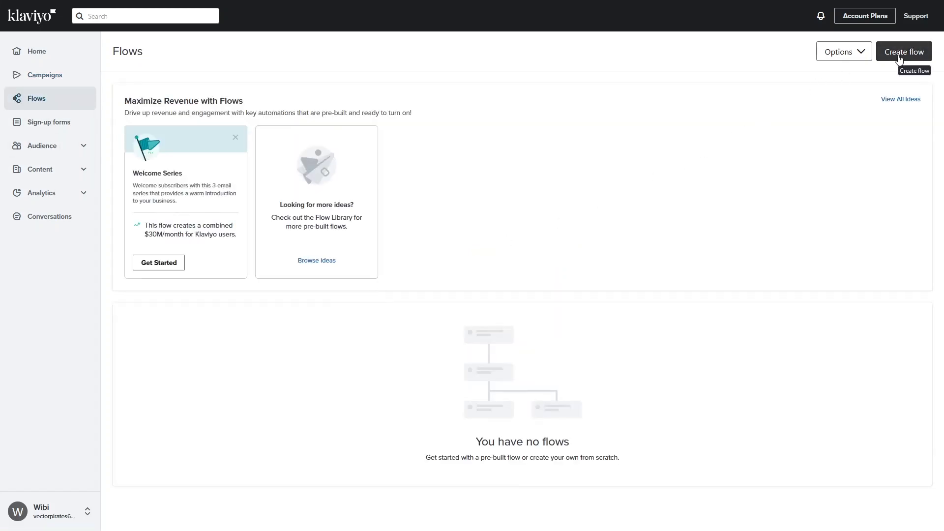
left_click(37, 132)
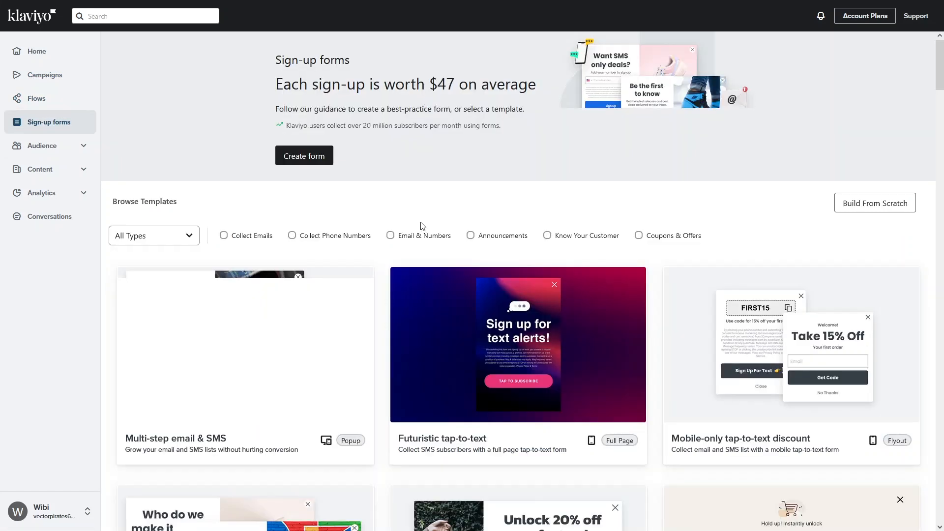
scroll(403, 222, "down", 4)
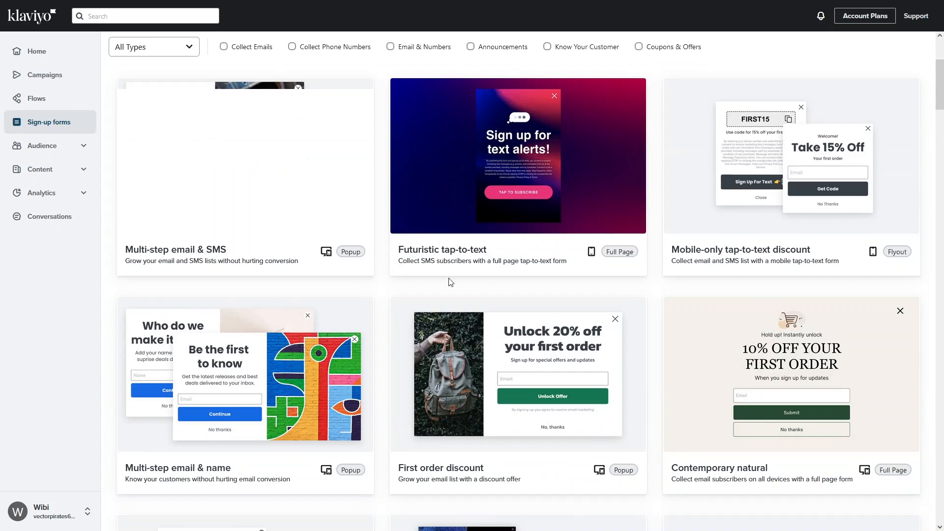
scroll(394, 279, "up", 3)
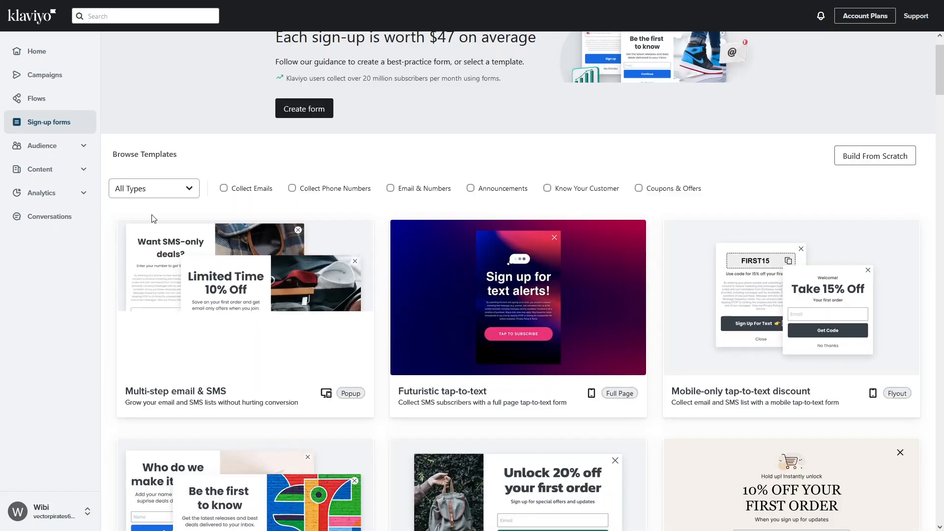
- Expand the Audience, Content and Analytics sections in the sidebar
left_click(80, 148)
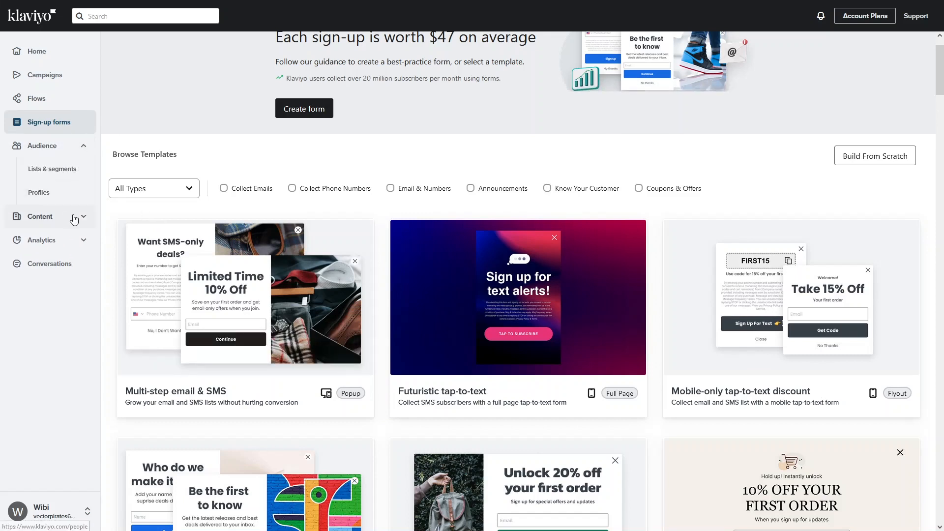
left_click(88, 220)
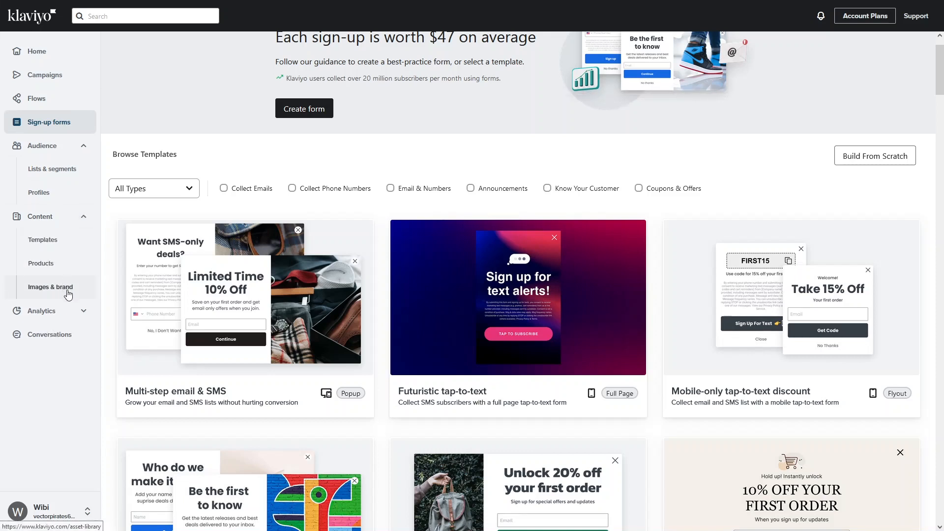
left_click(87, 319)
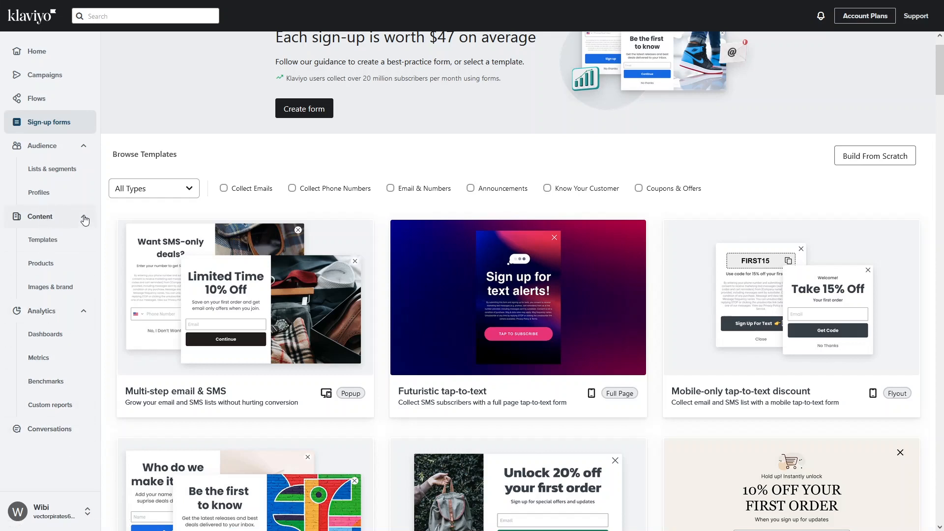
- Browse the email Templates library, then return to the empty Campaigns list
left_click(51, 241)
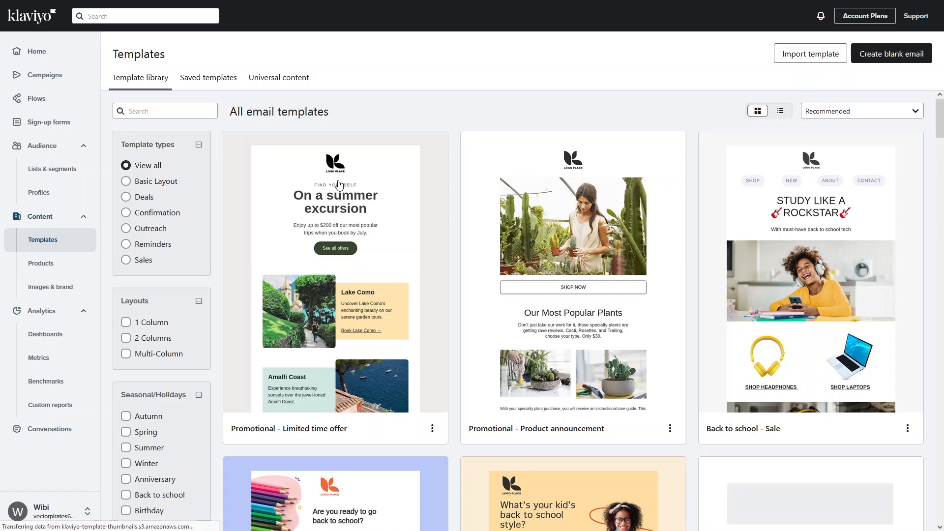
scroll(342, 222, "down", 3)
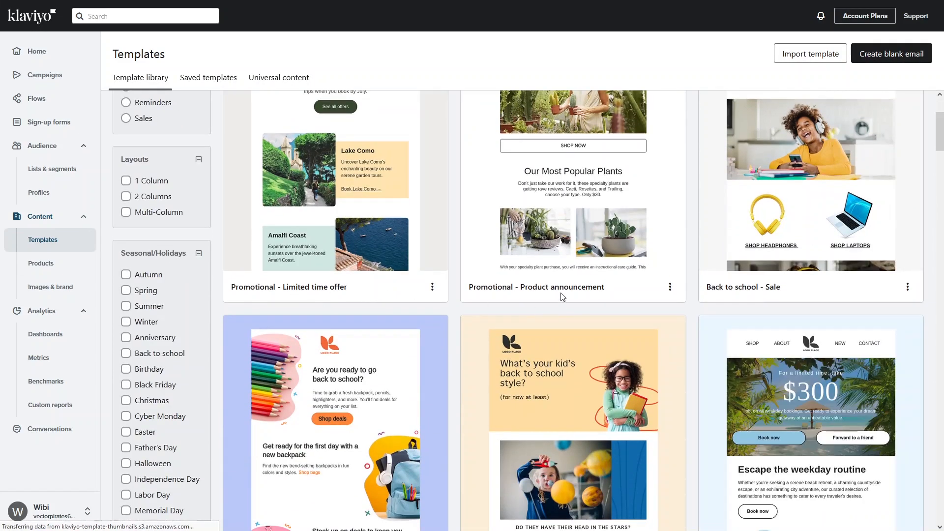
scroll(701, 305, "down", 4)
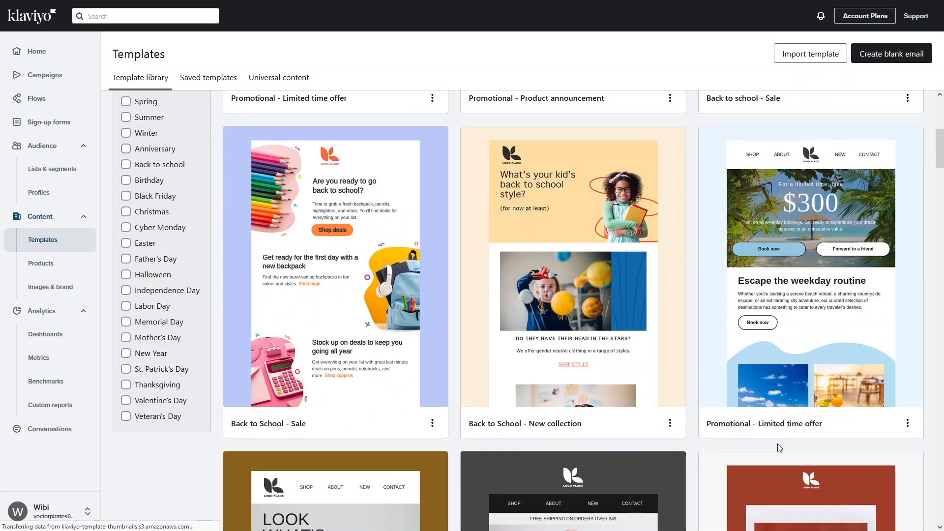
scroll(481, 411, "down", 8)
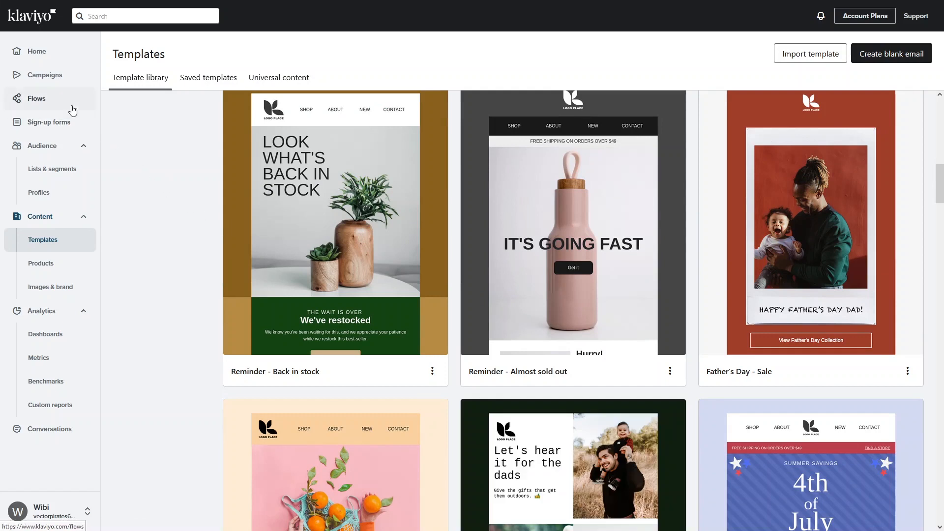
left_click(47, 79)
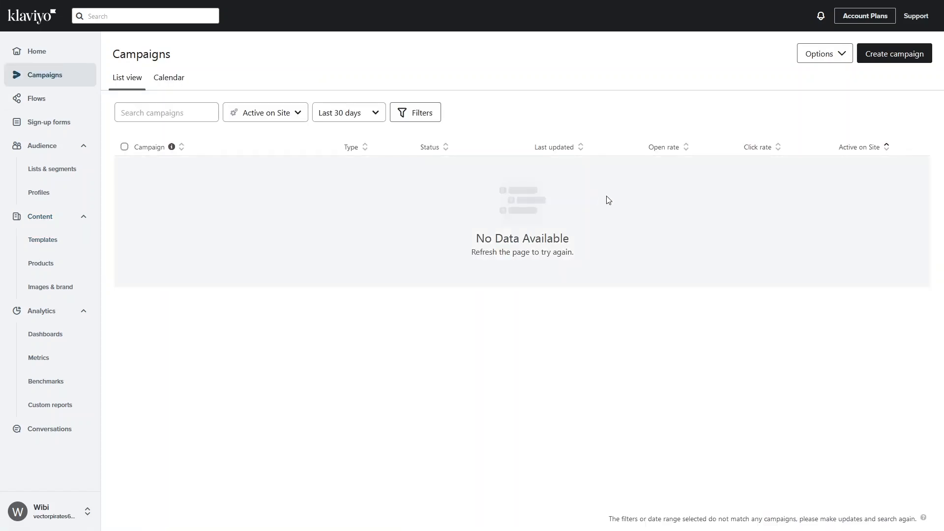
- Create a new campaign named 'Test Campaign' dated Aug 07, 2023
left_click(883, 62)
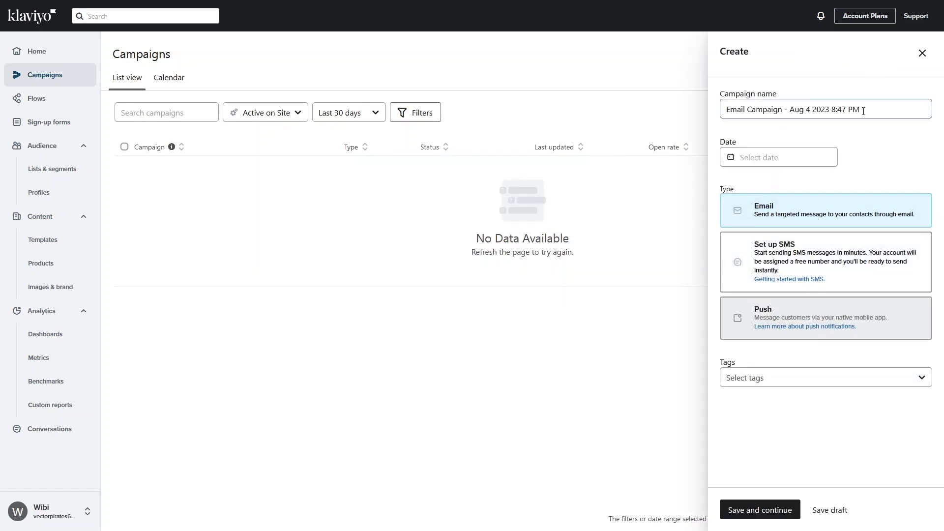
left_click_drag(864, 111, 711, 110)
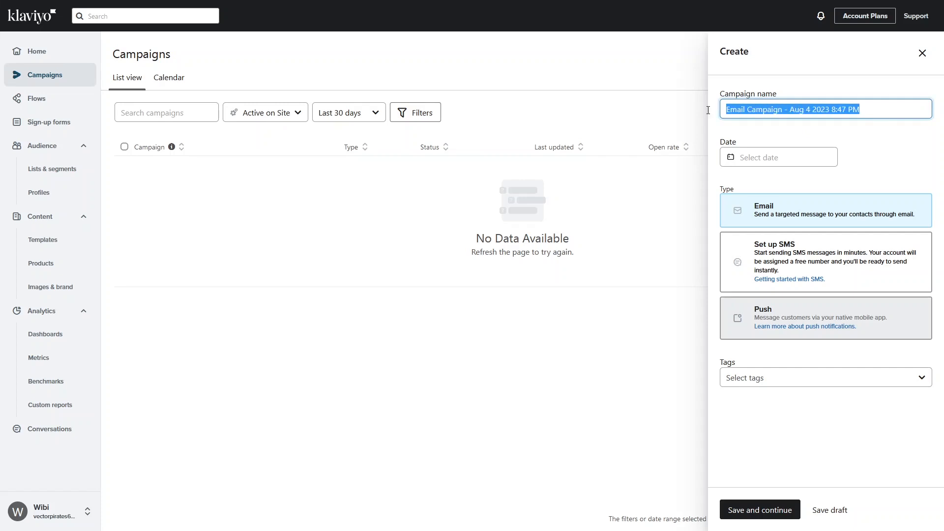
type("Test C")
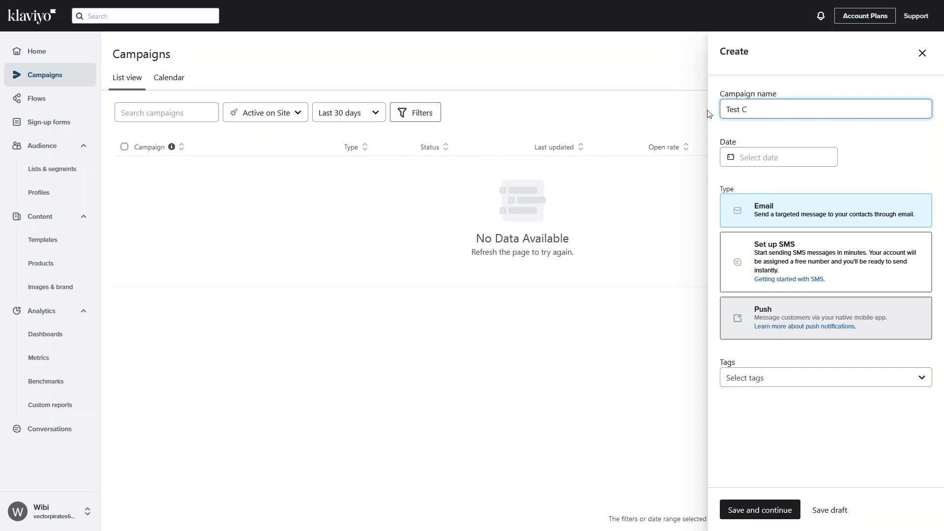
type("ampaign")
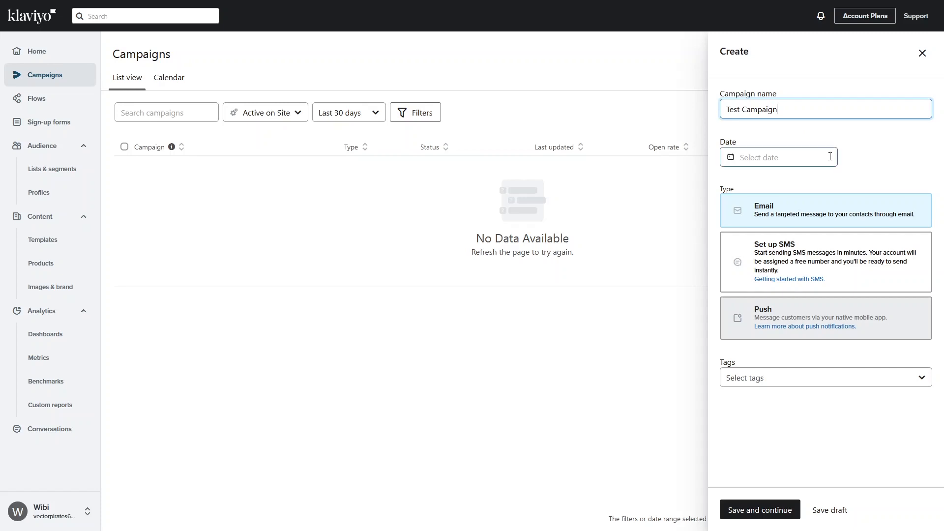
left_click(814, 162)
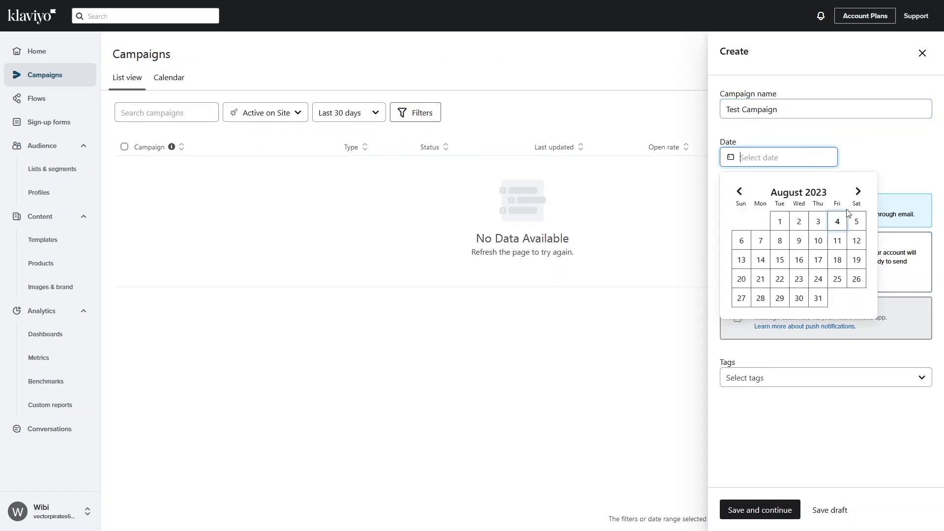
left_click(761, 244)
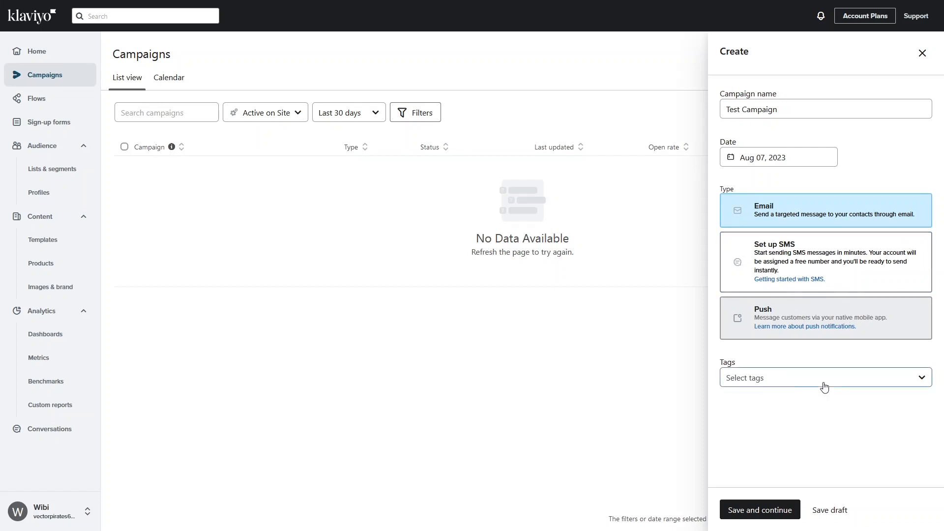
- Create and apply the tags test, new and marketing to the campaign
left_click(802, 378)
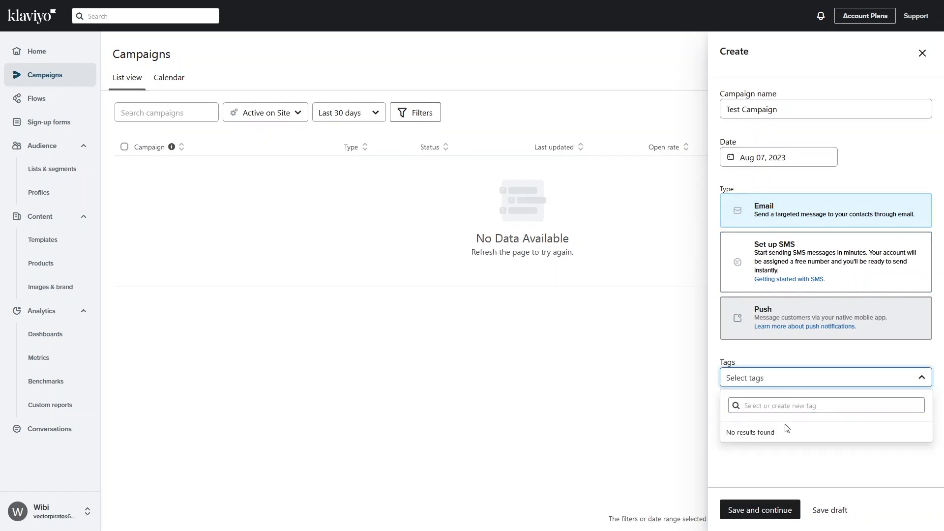
type("v")
key("BackSpace")
type("test")
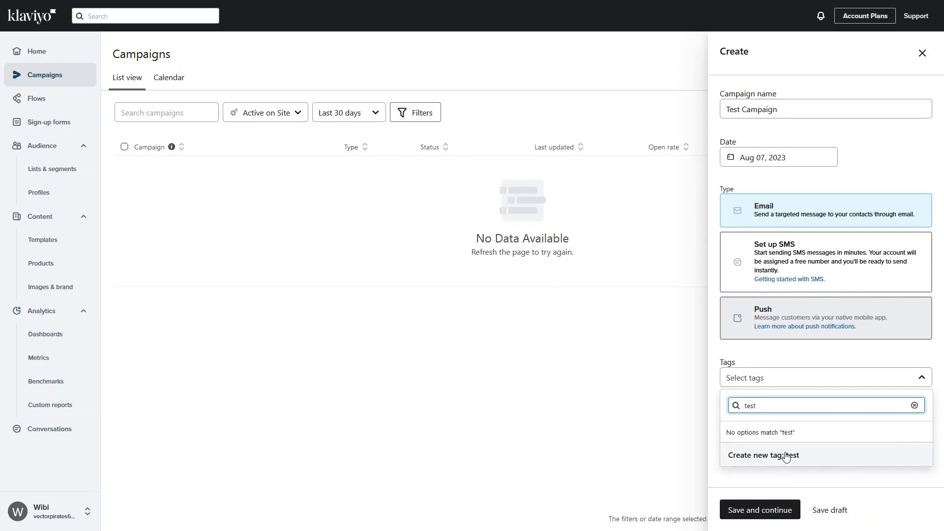
left_click(786, 466)
left_click_drag(804, 403, 695, 409)
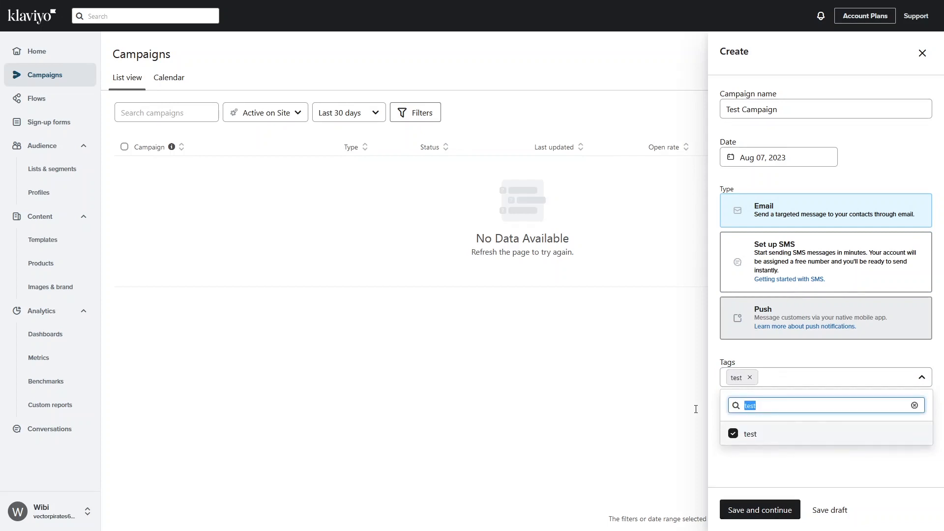
type("bew")
key("BackSpace")
key("BackSpace")
key("BackSpace")
type("new")
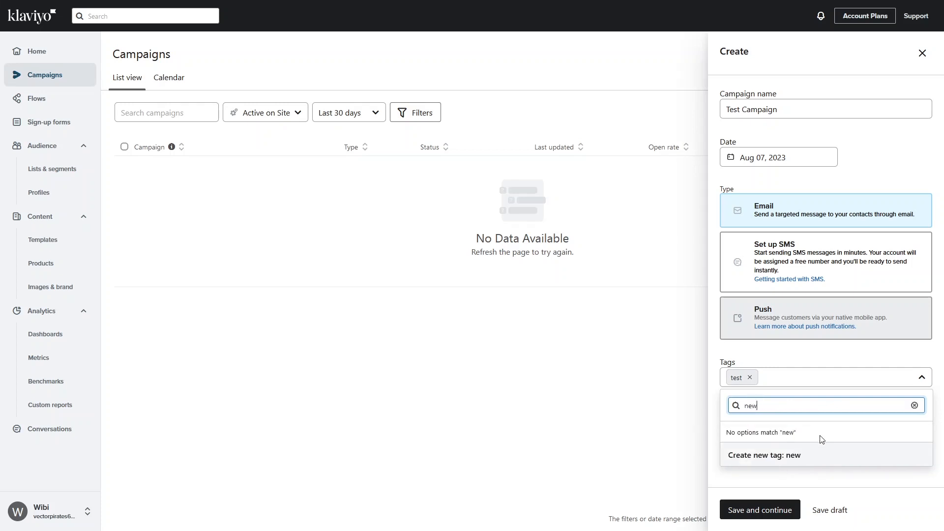
left_click(780, 460)
left_click_drag(771, 407, 742, 407)
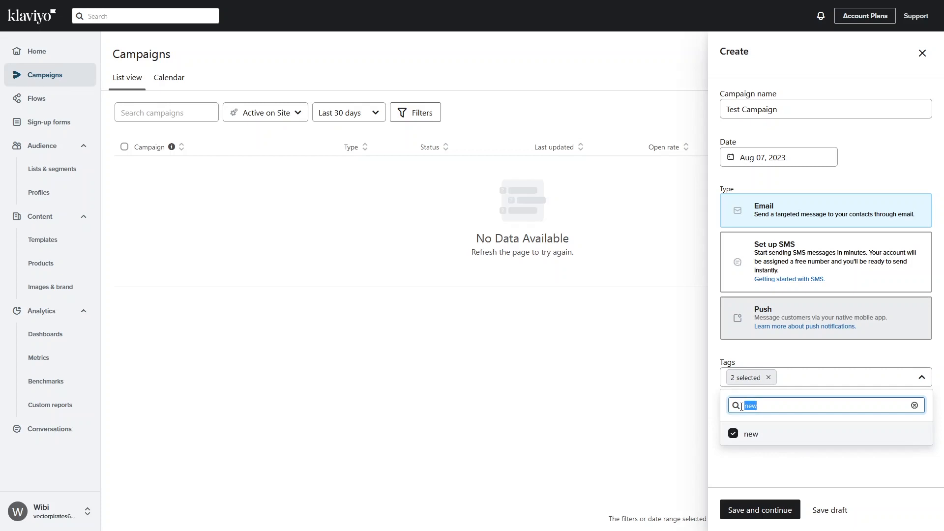
type("marketing")
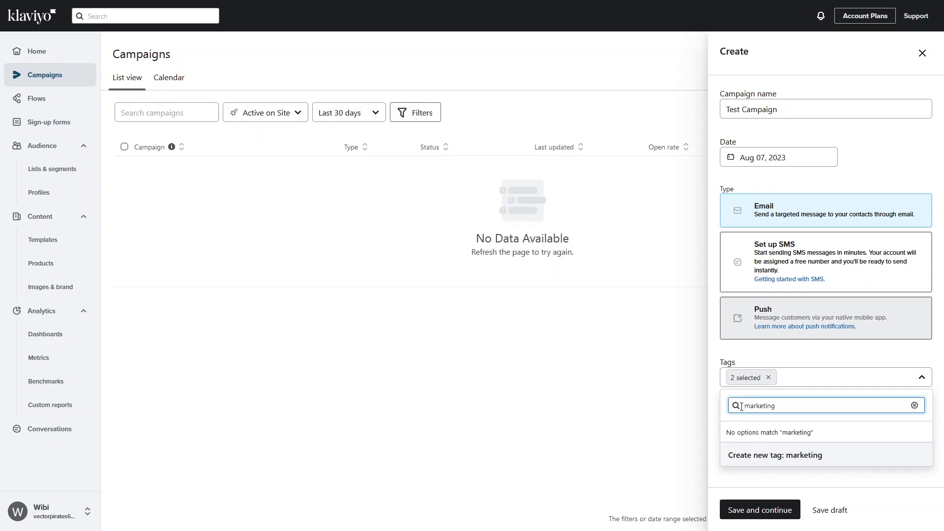
left_click(763, 454)
left_click(793, 470)
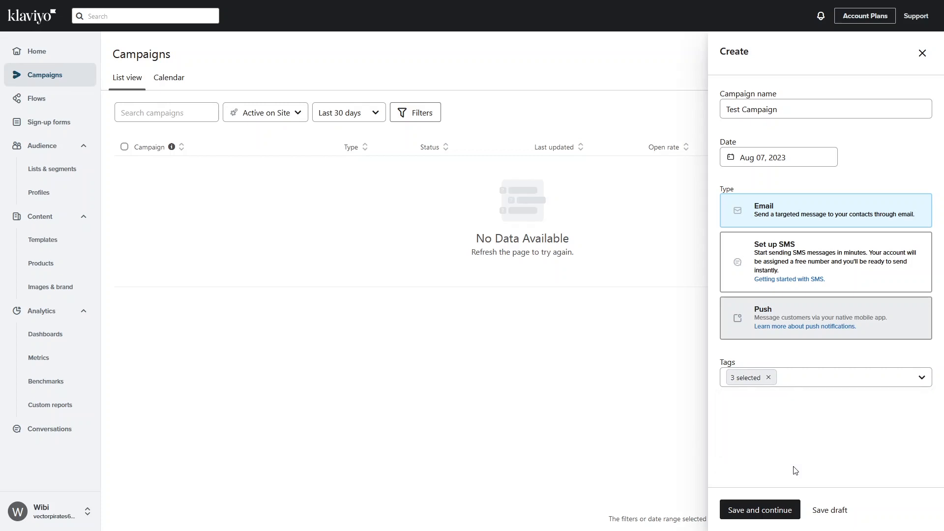
- Send to the New Subscribers list with no exclusions and UTM tracking parameters on
left_click(760, 509)
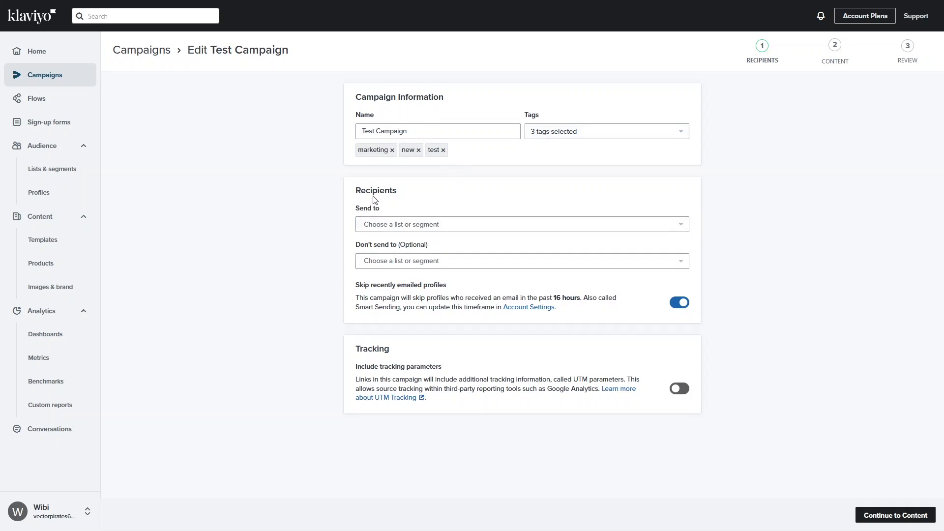
left_click(418, 219)
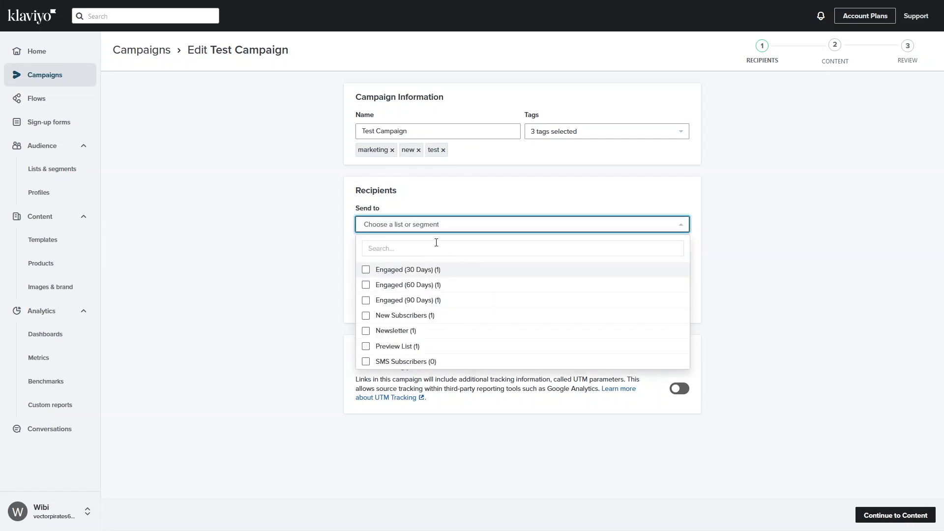
left_click(428, 318)
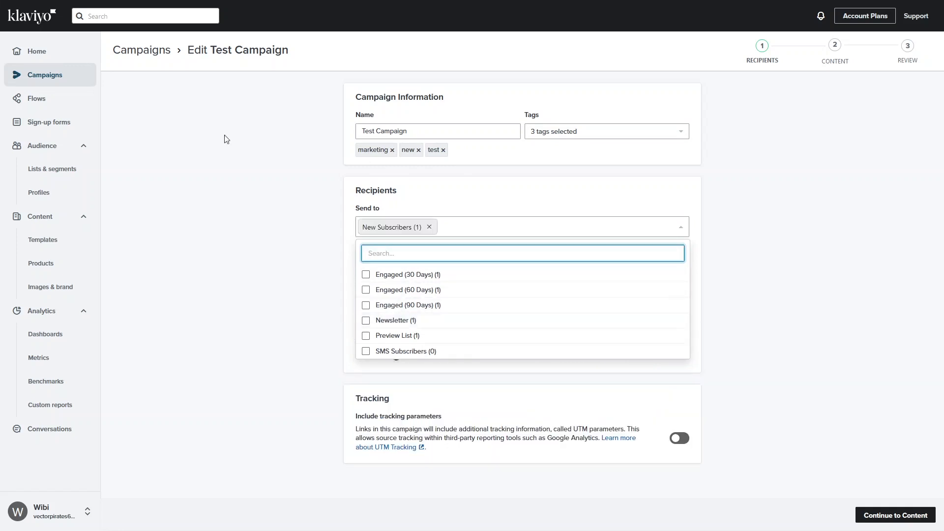
left_click(320, 332)
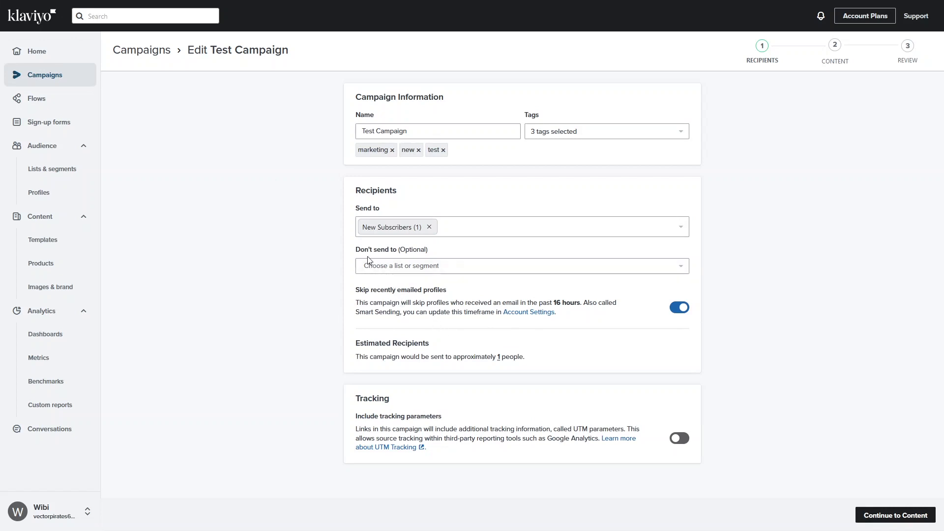
left_click(407, 267)
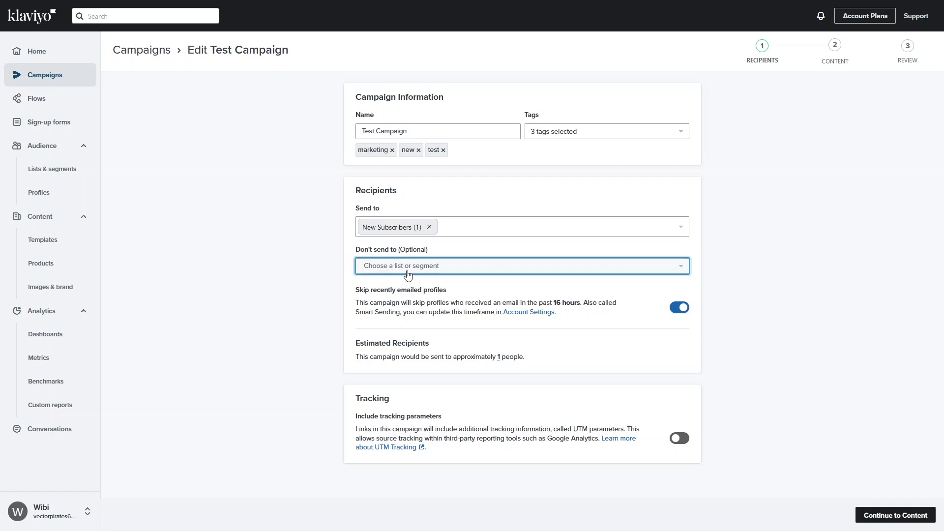
left_click(318, 268)
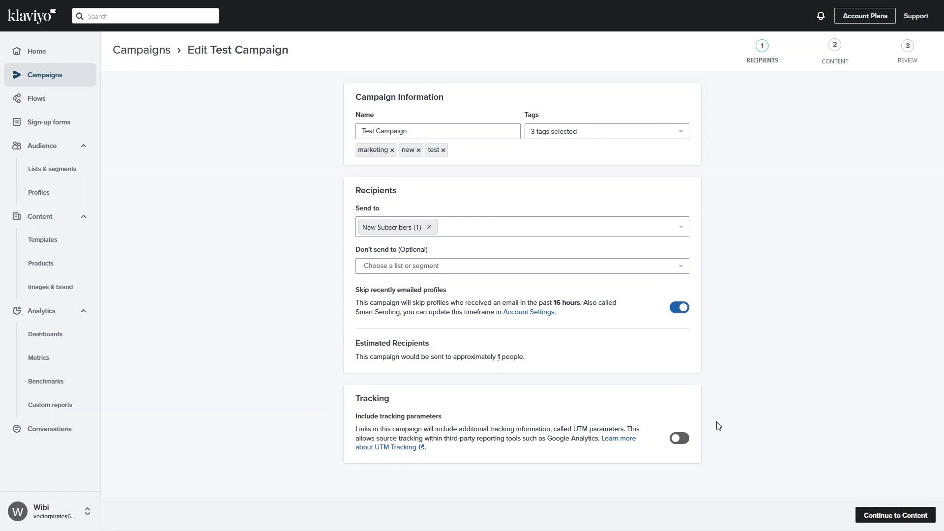
left_click(680, 435)
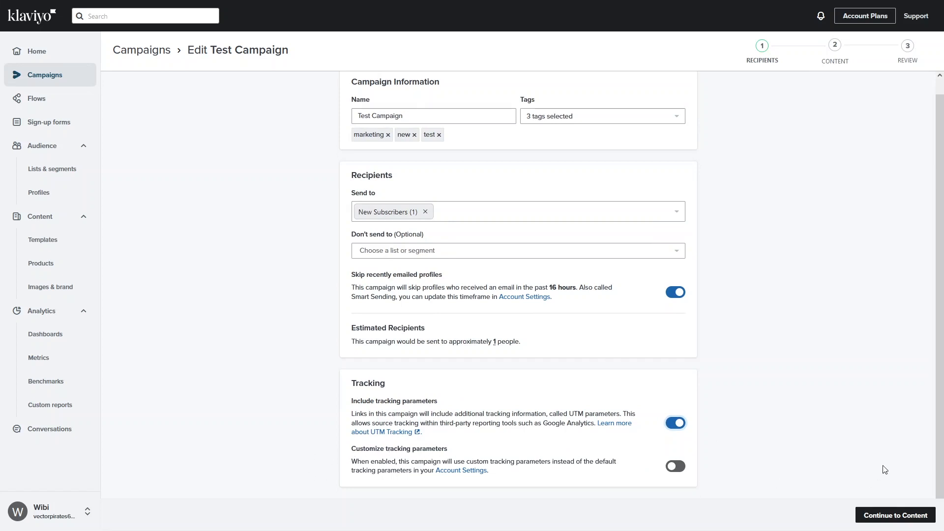
- Enter subject 'New Content' and preview text 'Product Announcement', then choose Drag and Drop design
left_click(882, 519)
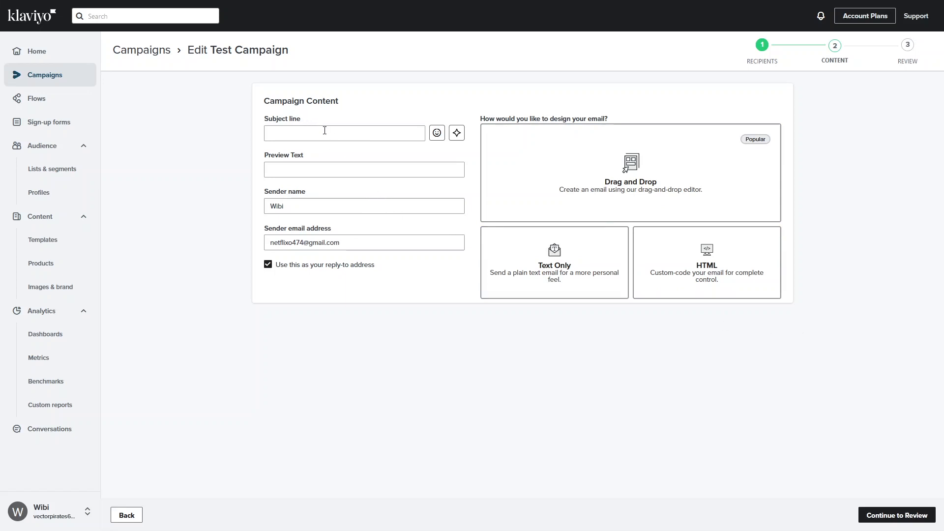
left_click(325, 131)
type("New T")
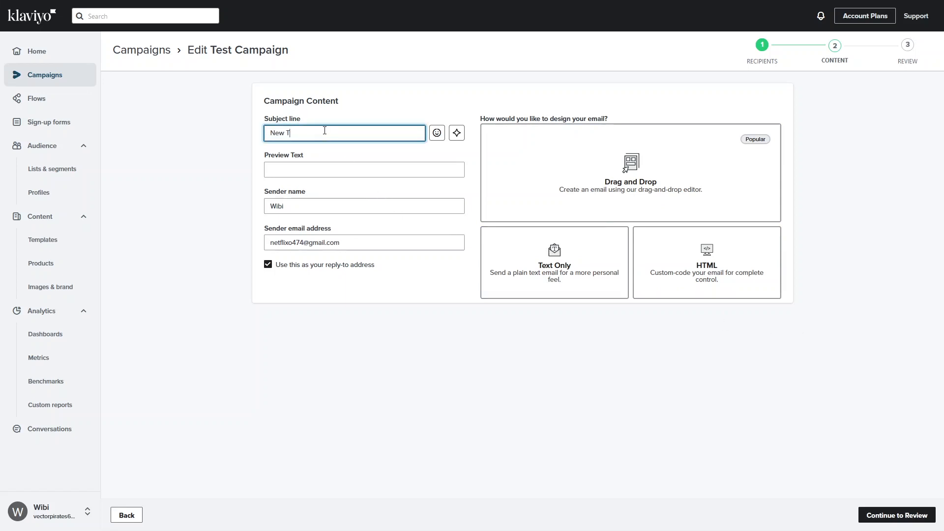
key("BackSpace")
type("Content")
key("Tab")
type("Product Announcement")
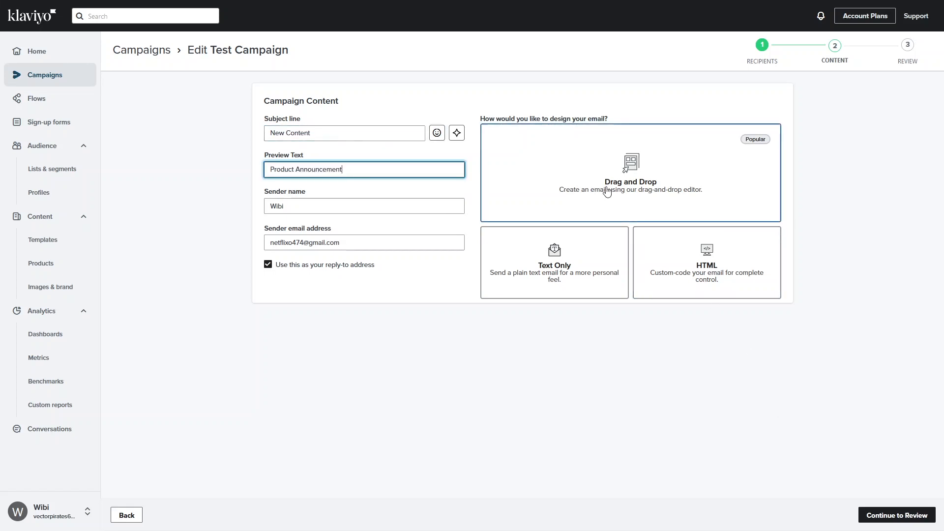
left_click(603, 184)
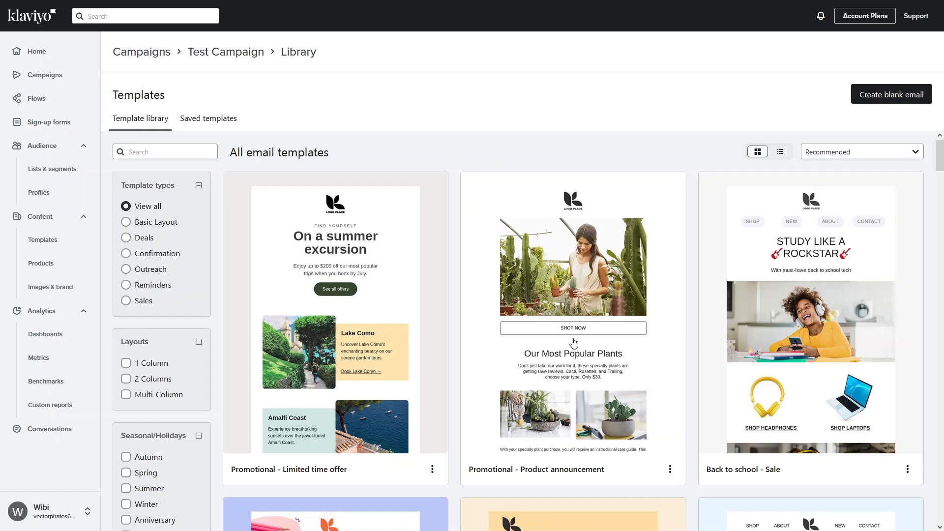
- Preview and use the Promotional - Product announcement template for the email
left_click(574, 342)
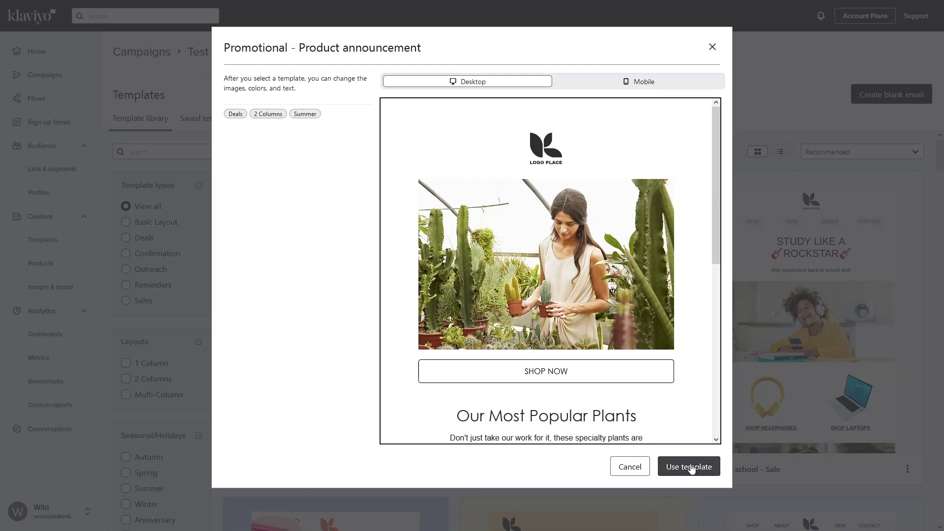
left_click(674, 470)
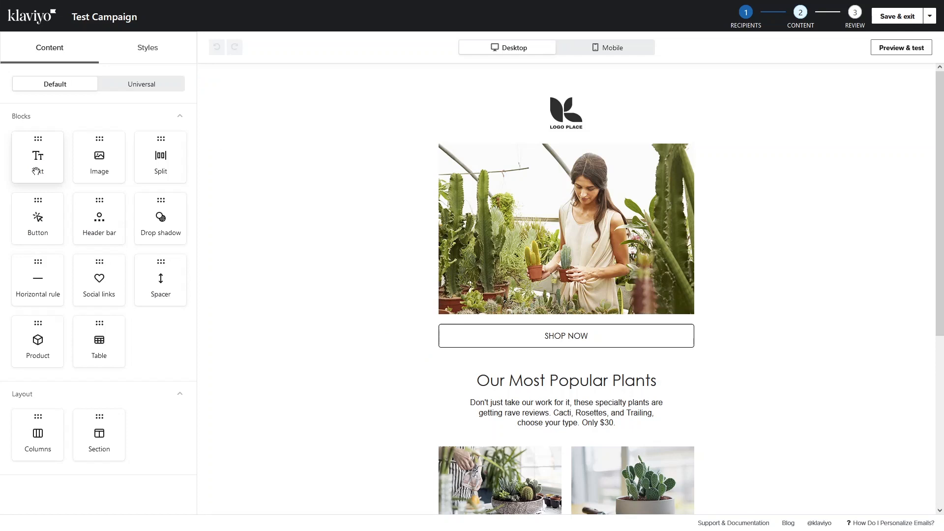
- Add a text block above the hero image and replace its placeholder with 'New Product Announcement'
left_click_drag(36, 171, 551, 140)
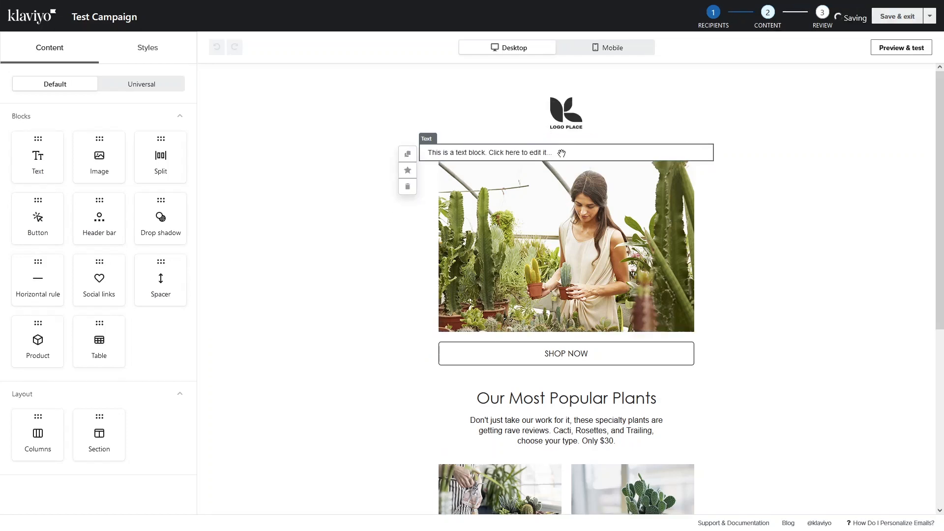
left_click(564, 153)
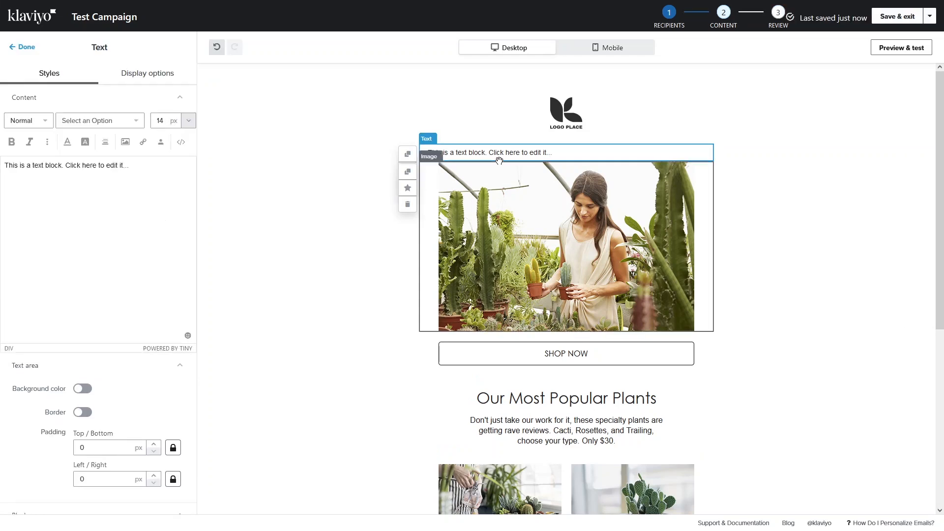
key("ctrl+a")
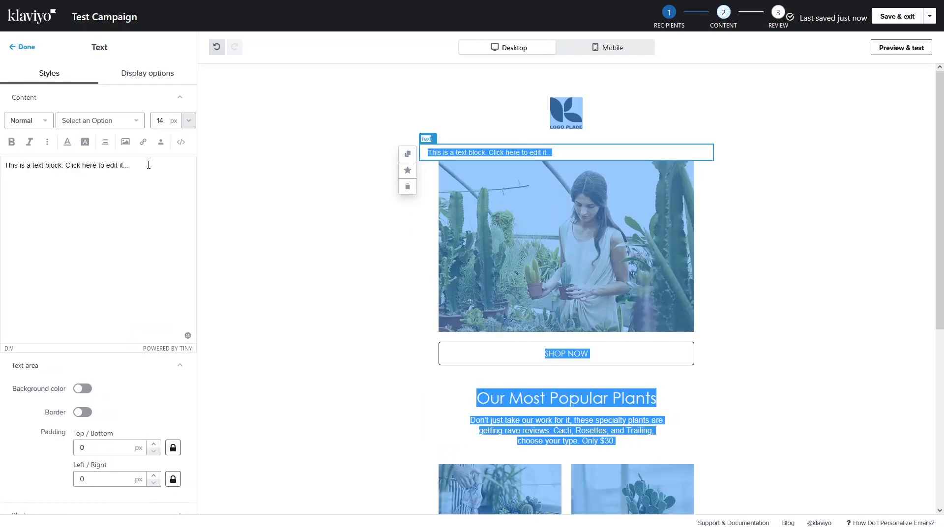
left_click(150, 166)
key("ctrl+a")
key("BackSpace")
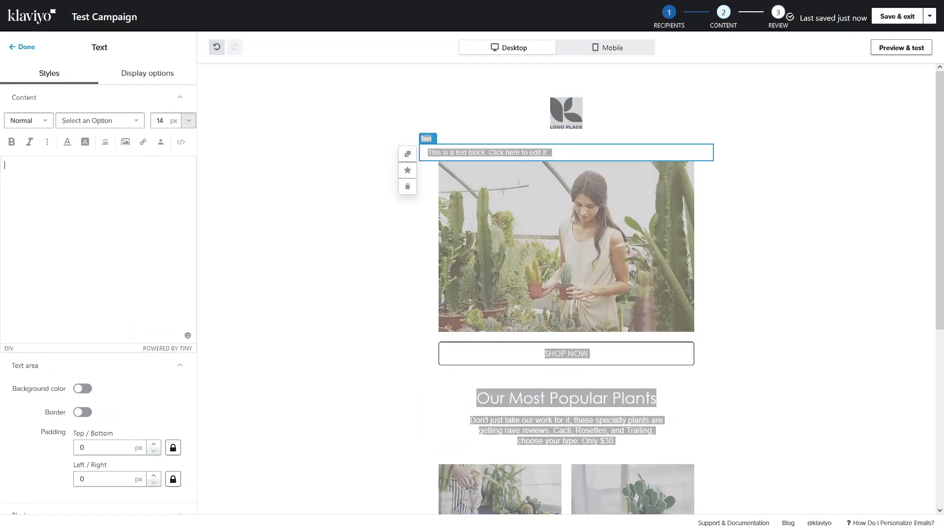
type("New Product Announcement")
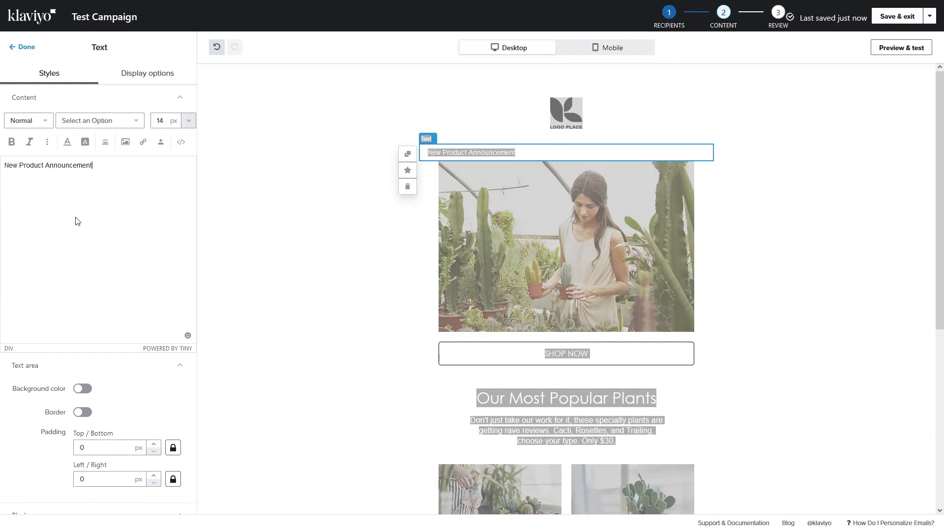
left_click(49, 123)
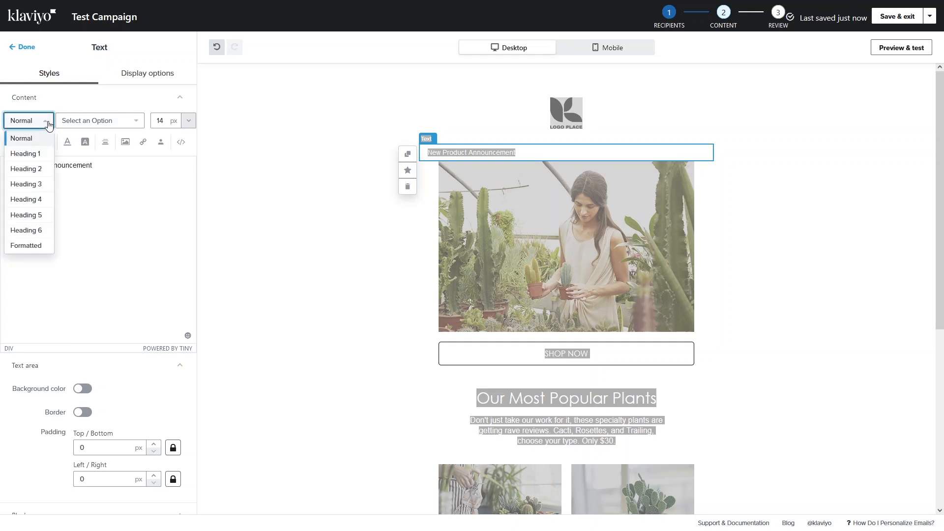
- Format the text as a bold Heading 1 in Arial Black
left_click(37, 155)
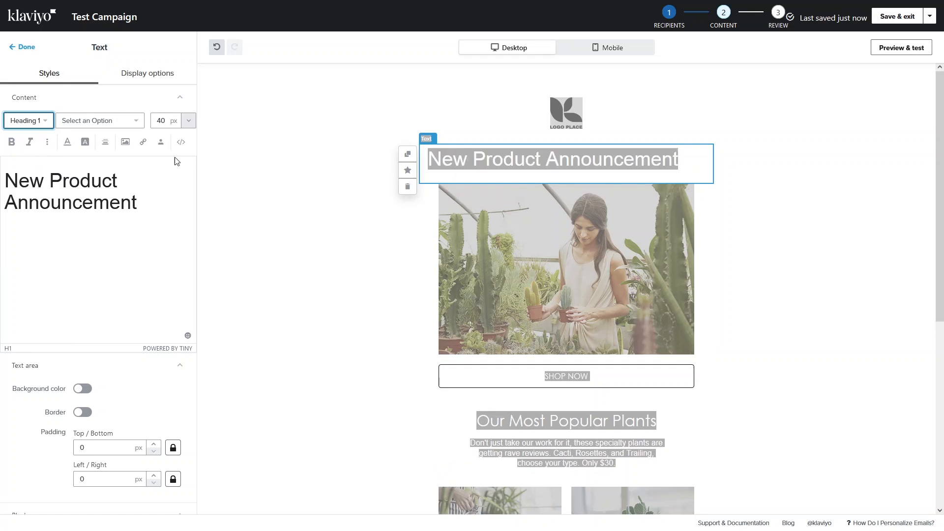
left_click(131, 122)
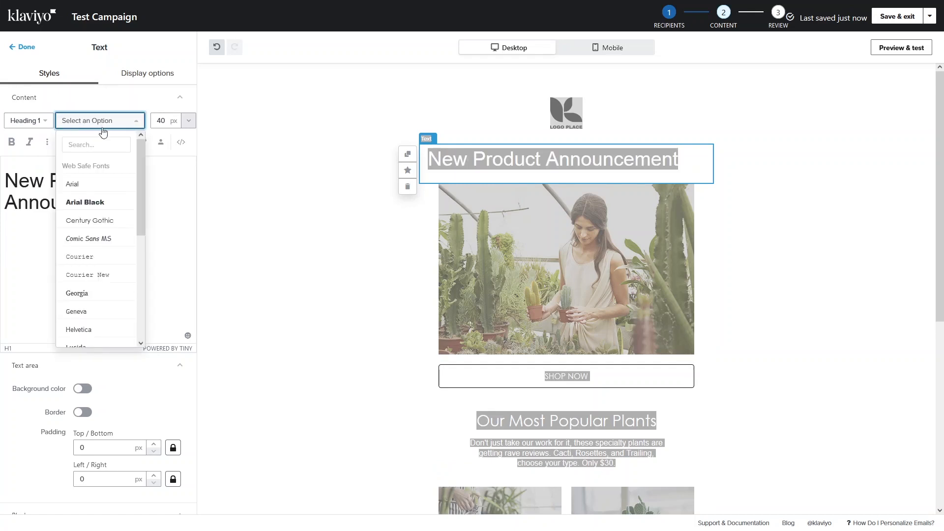
scroll(108, 164, "down", 3)
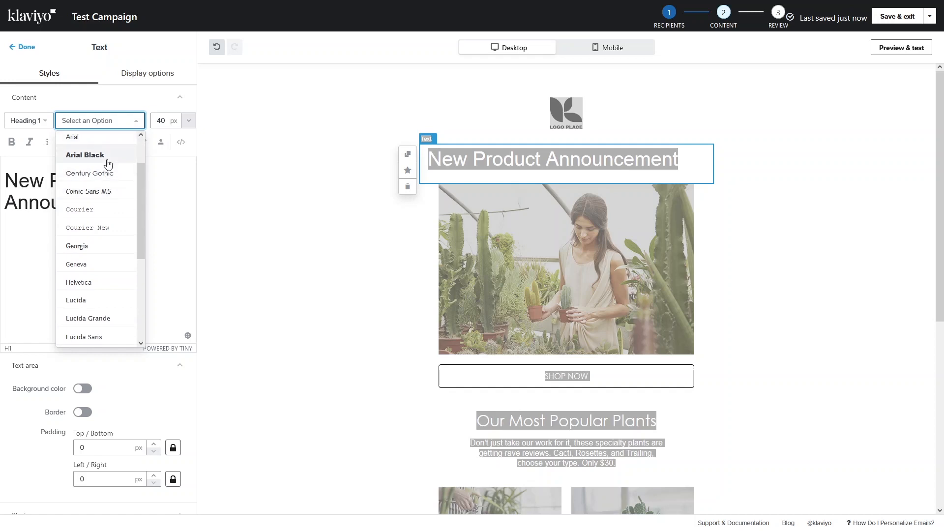
left_click(108, 164)
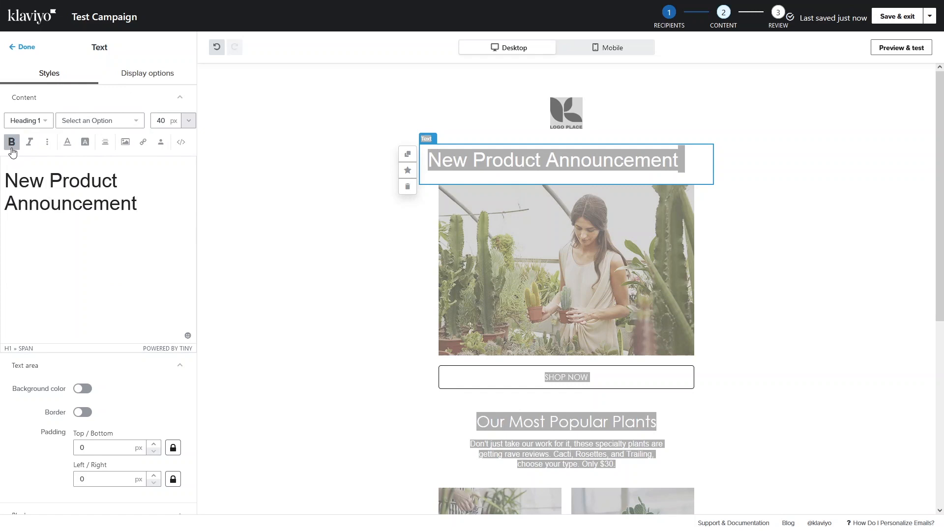
left_click(12, 142)
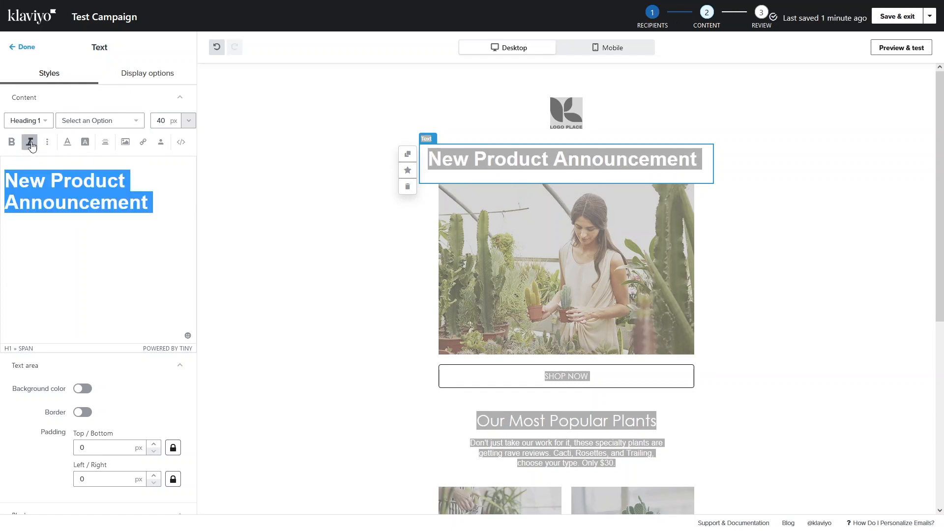
- Centre-align the New Product Announcement heading
left_click(47, 143)
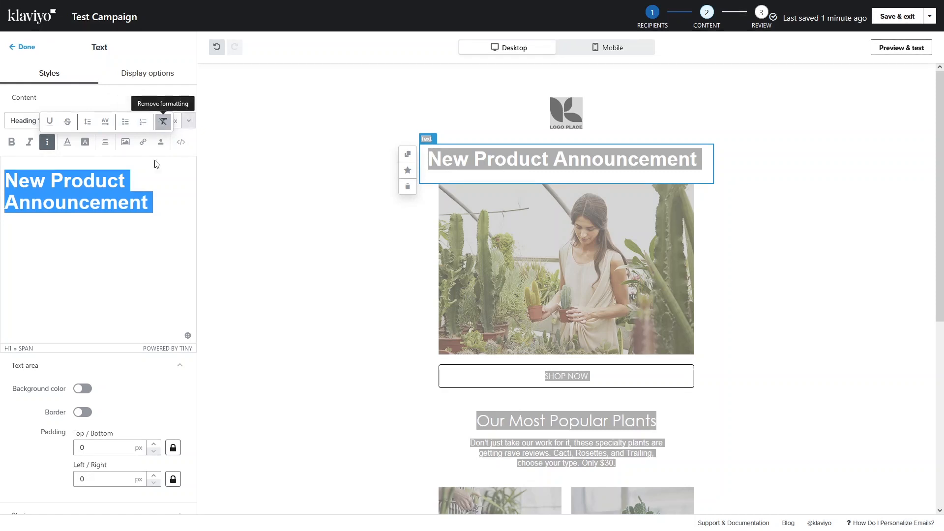
left_click(150, 202)
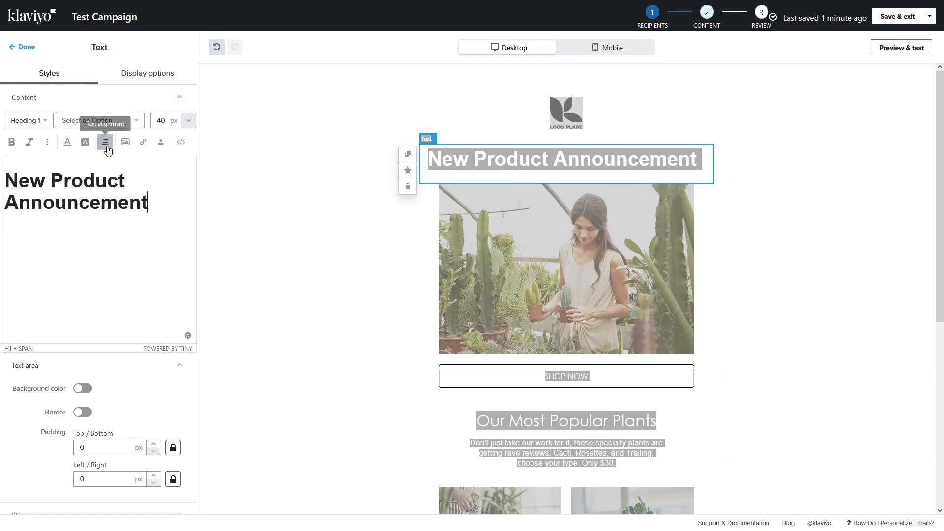
left_click(106, 143)
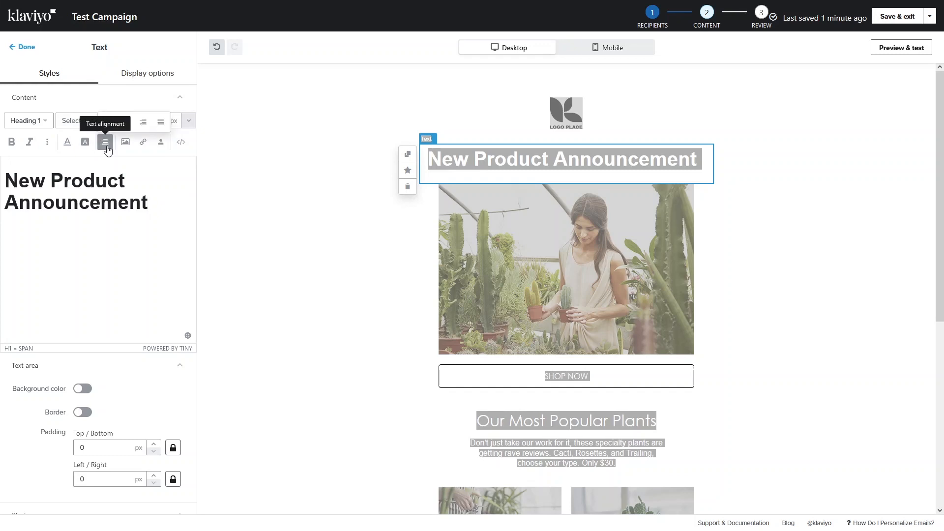
left_click(126, 121)
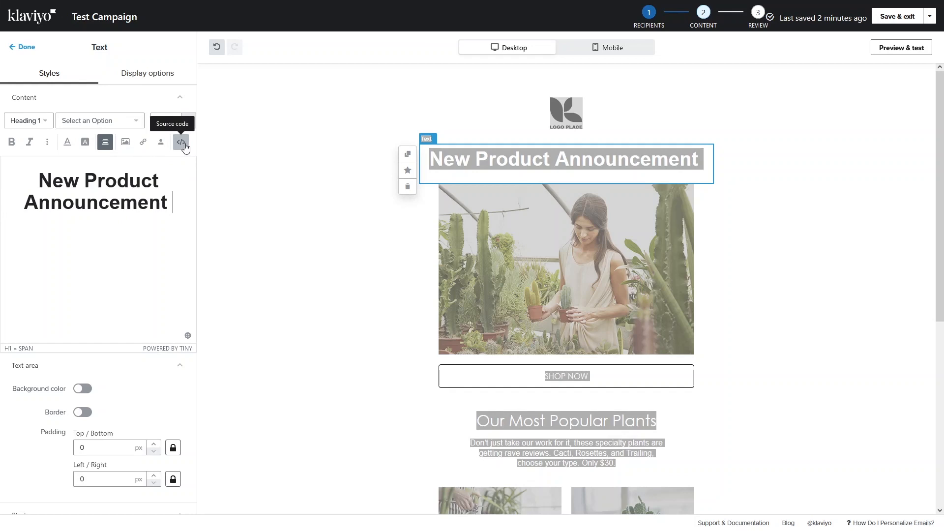
scroll(15, 364, "down", 3)
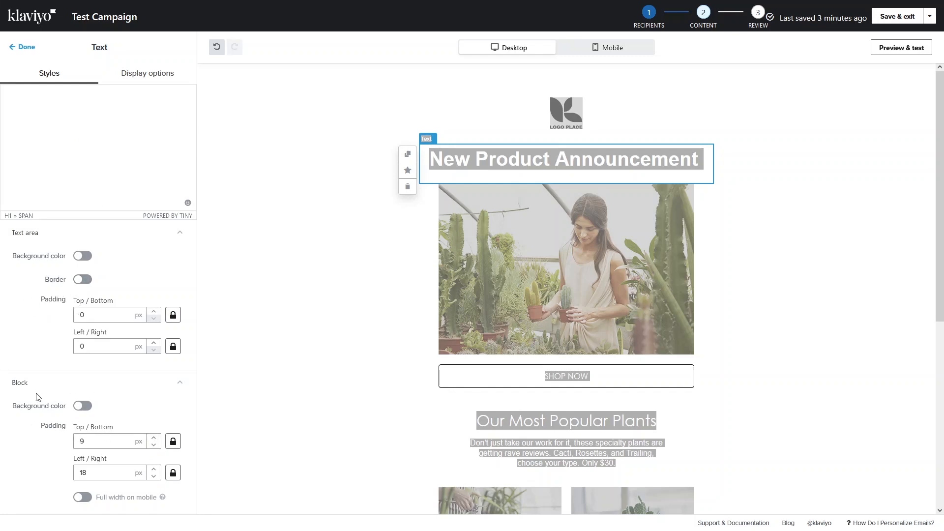
- Leave the heading editor and select the greenhouse photo block
scroll(539, 173, "down", 2)
left_click(539, 173)
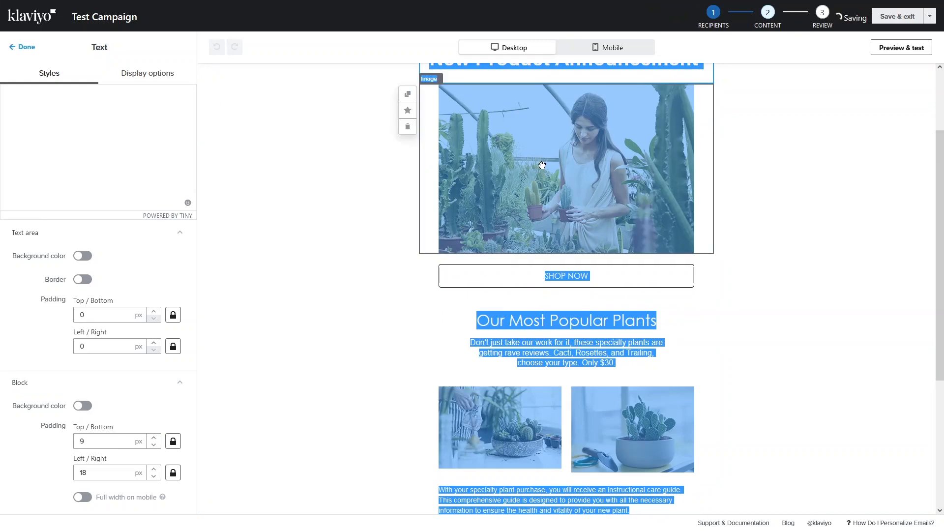
scroll(542, 166, "up", 2)
left_click(527, 320)
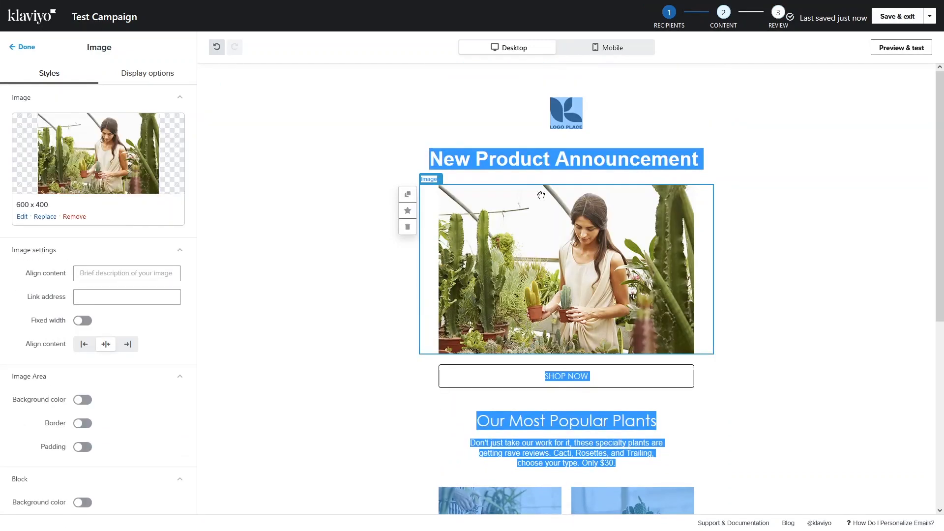
- Browse the Dynamic Image and Image Library replacement options, then close without replacing the photo
left_click(44, 218)
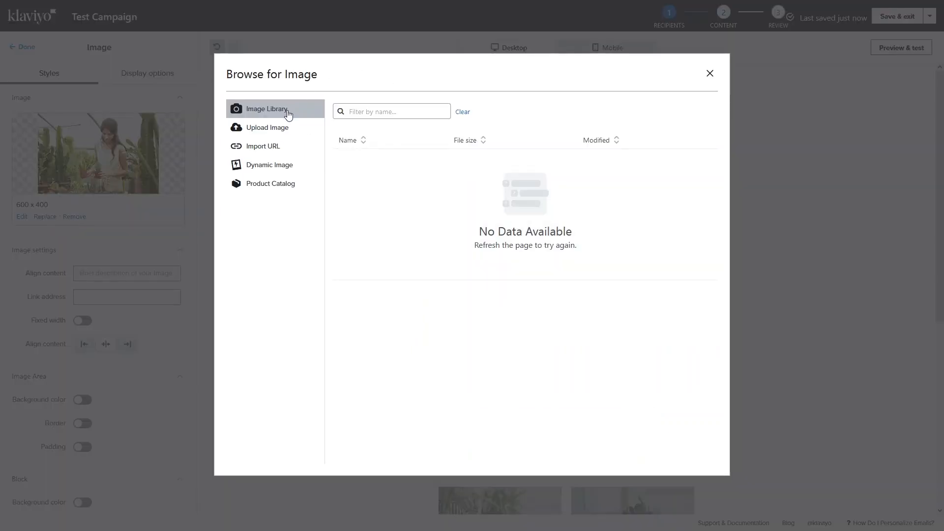
left_click(275, 171)
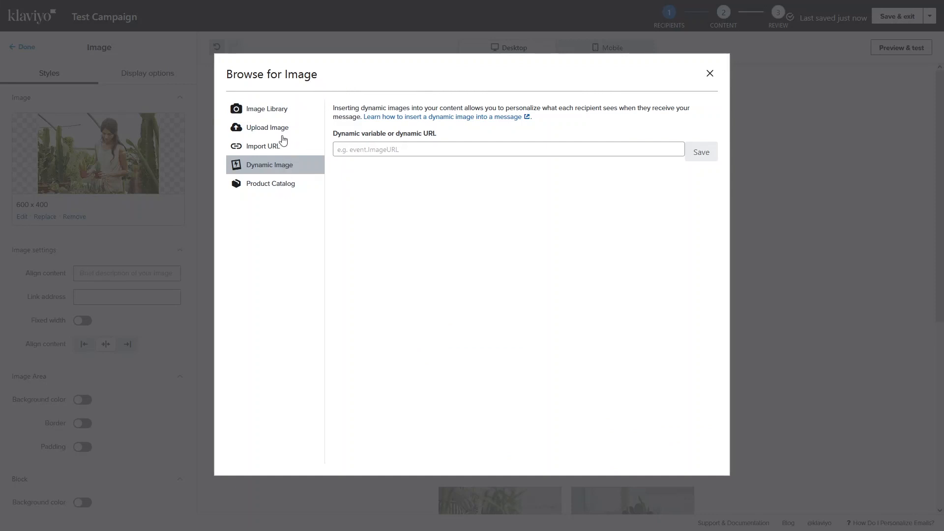
left_click(281, 110)
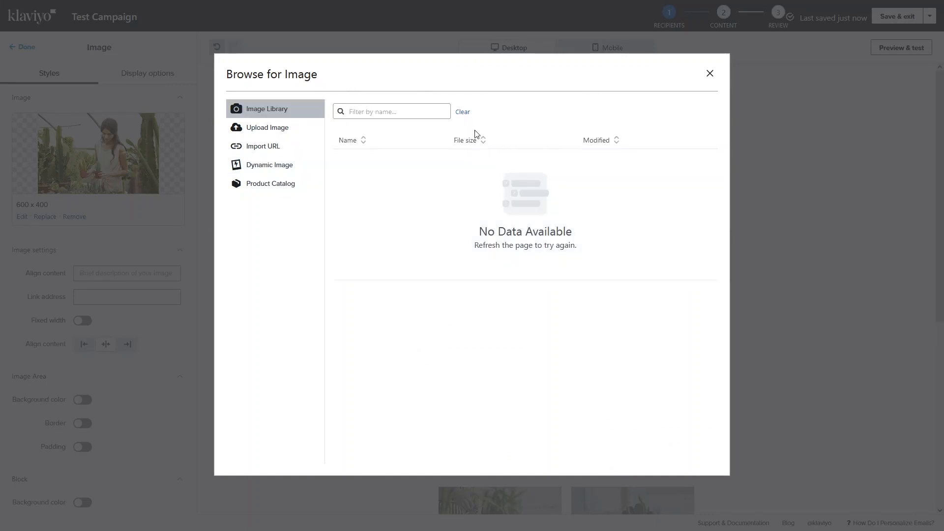
left_click(710, 74)
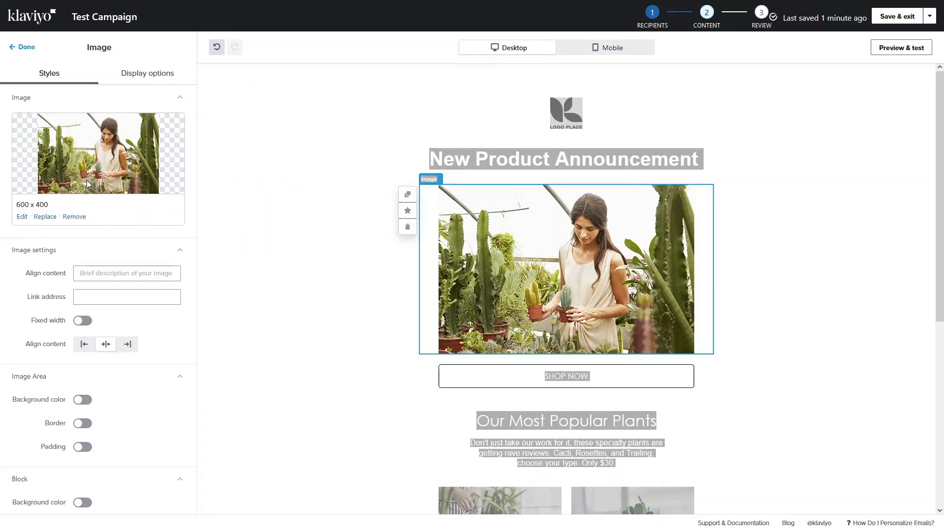
scroll(86, 230, "down", 1)
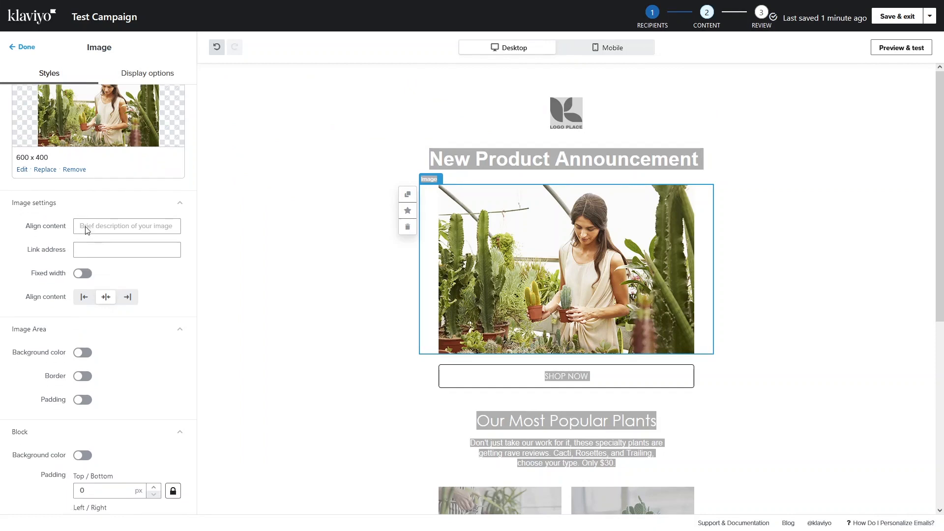
scroll(76, 225, "down", 1)
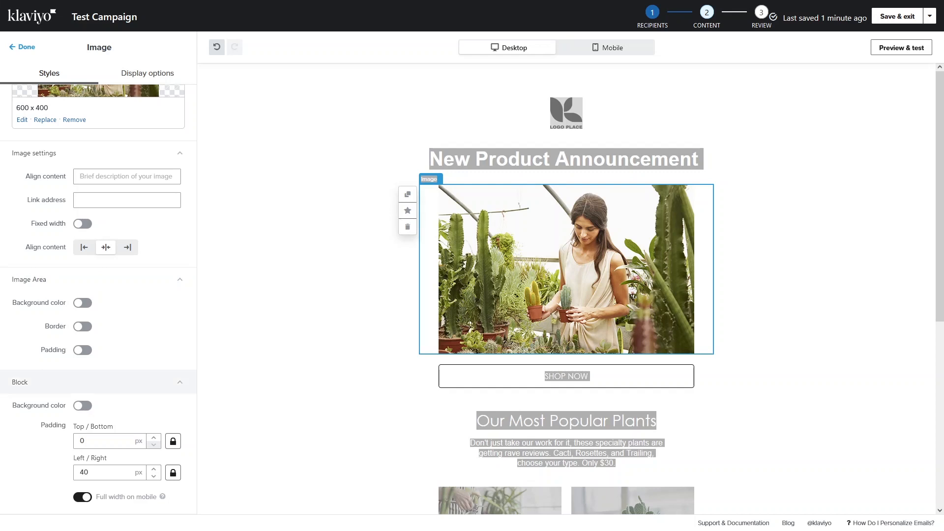
left_click(363, 371)
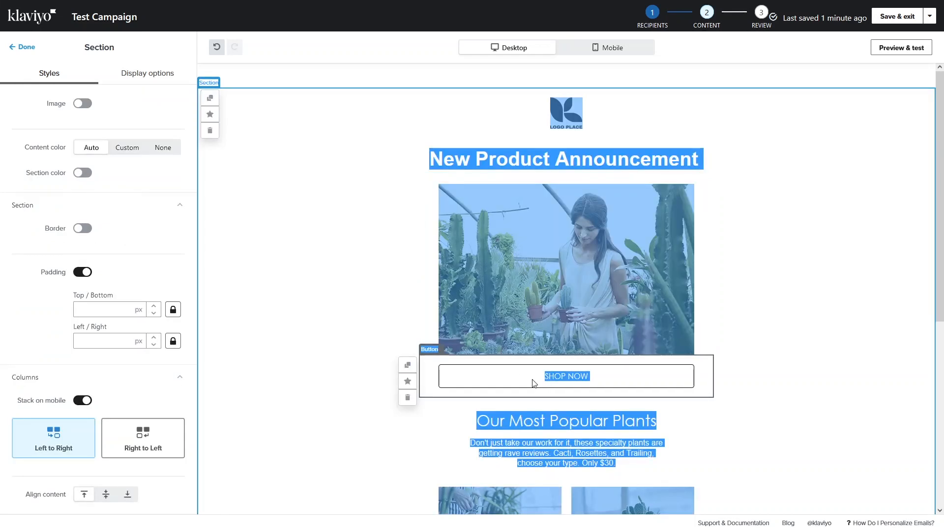
- Show the SHOP NOW button's settings: white fill, 5 px radius, 1 px solid black border
left_click(534, 384)
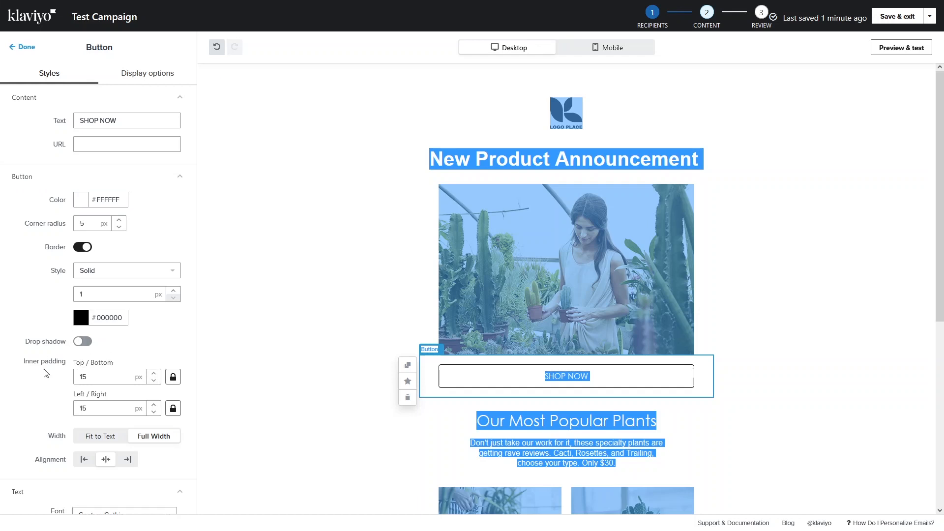
scroll(46, 374, "down", 5)
- Delete the Our Most Popular Plants text block
scroll(438, 281, "down", 1)
left_click(438, 281)
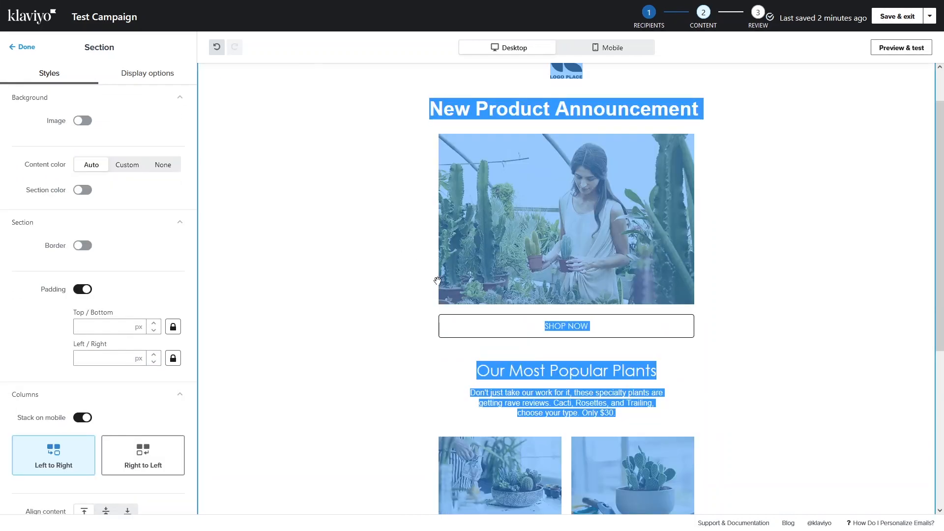
left_click(545, 378)
scroll(513, 294, "down", 2)
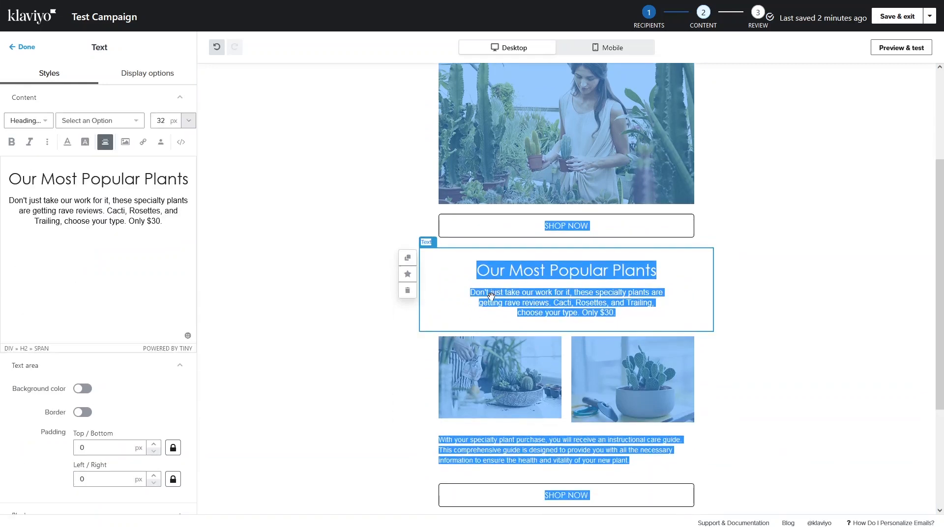
scroll(120, 245, "down", 3)
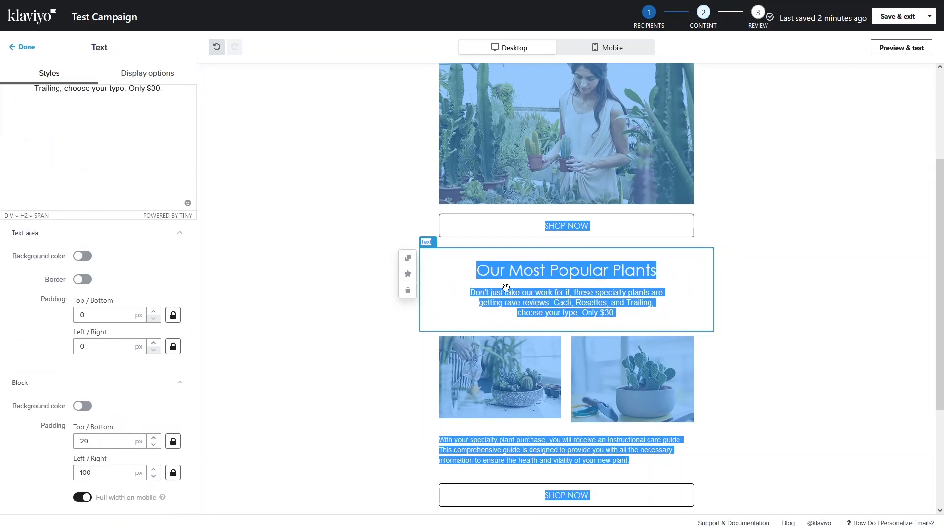
left_click(408, 291)
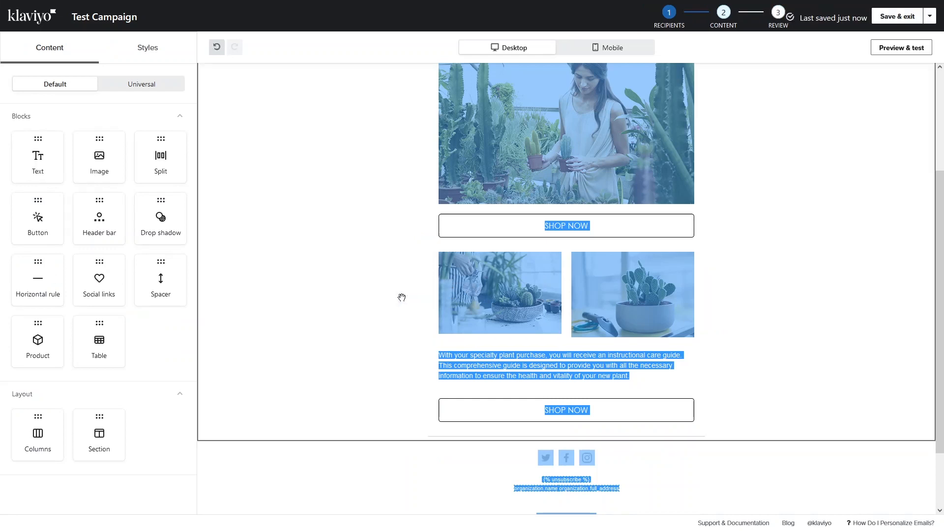
- Delete the pair of plant photos, the care-guide text block and the duplicate SHOP NOW button
left_click(524, 303)
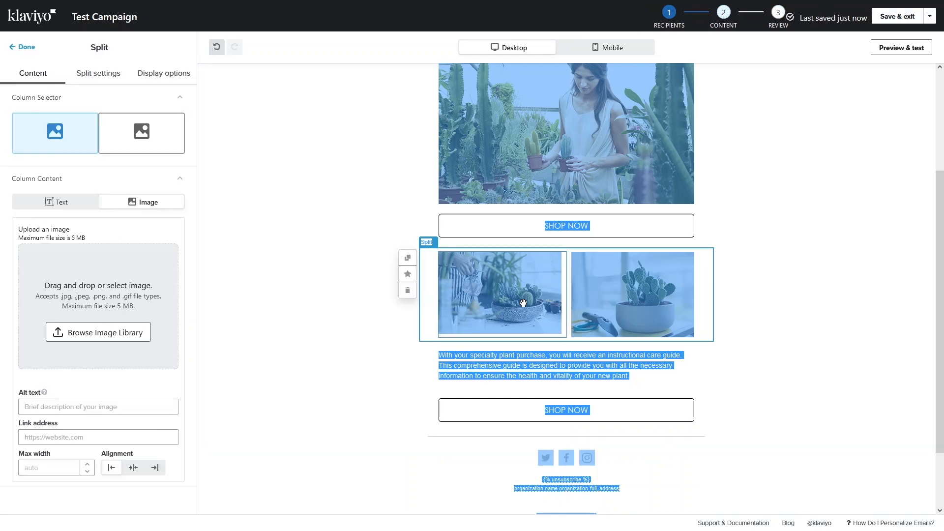
left_click(407, 292)
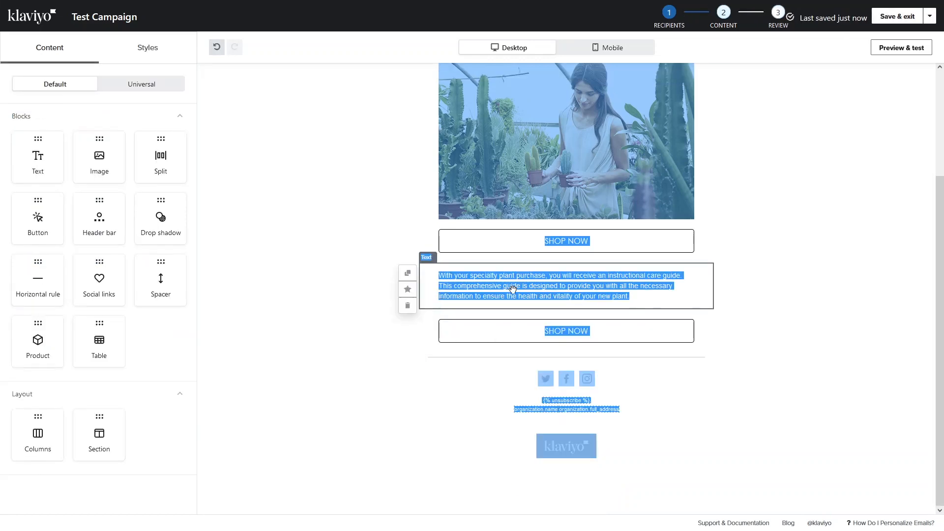
left_click(407, 306)
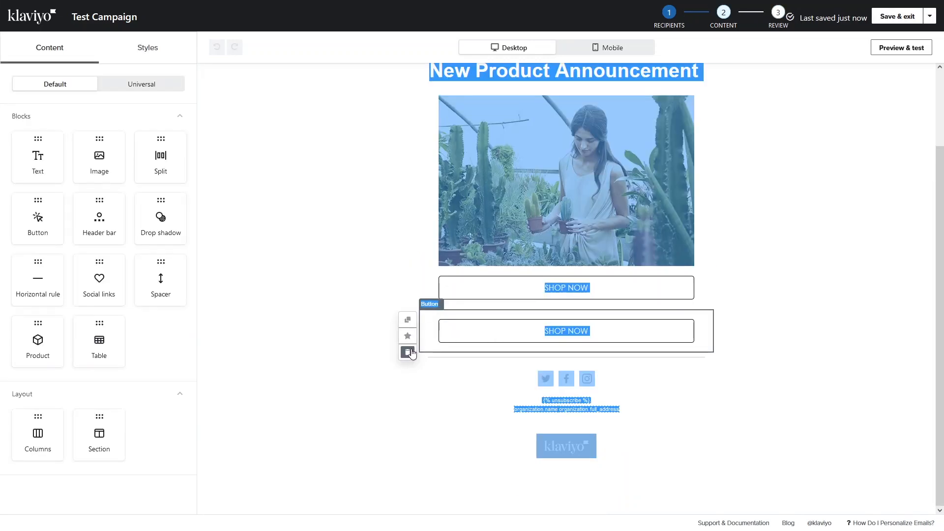
left_click(409, 353)
left_click(340, 279)
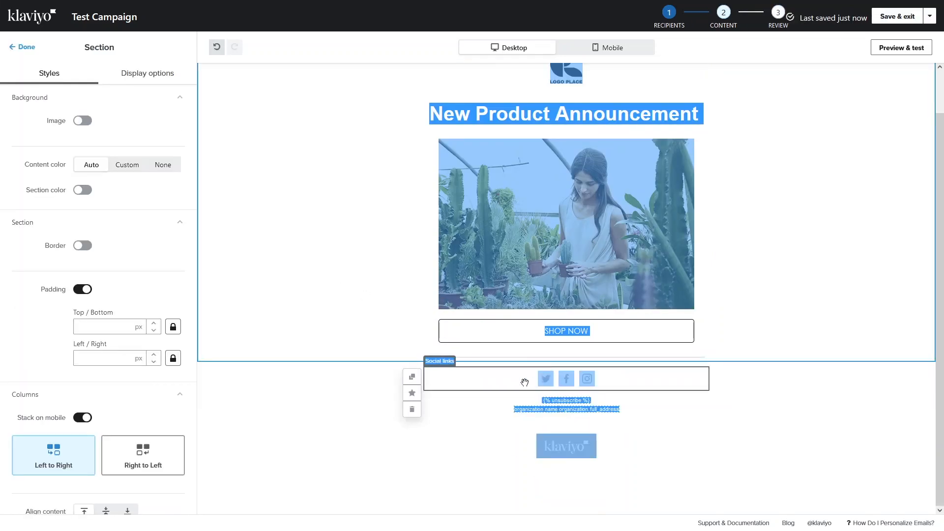
- Turn on text labels so Twitter, Facebook and Instagram appear under the social icons
left_click(525, 382)
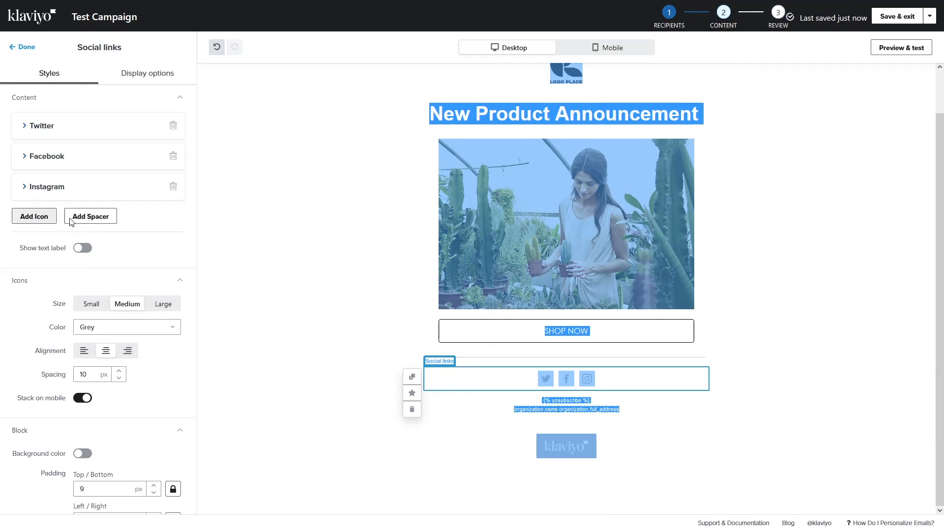
scroll(99, 227, "down", 1)
scroll(100, 225, "up", 1)
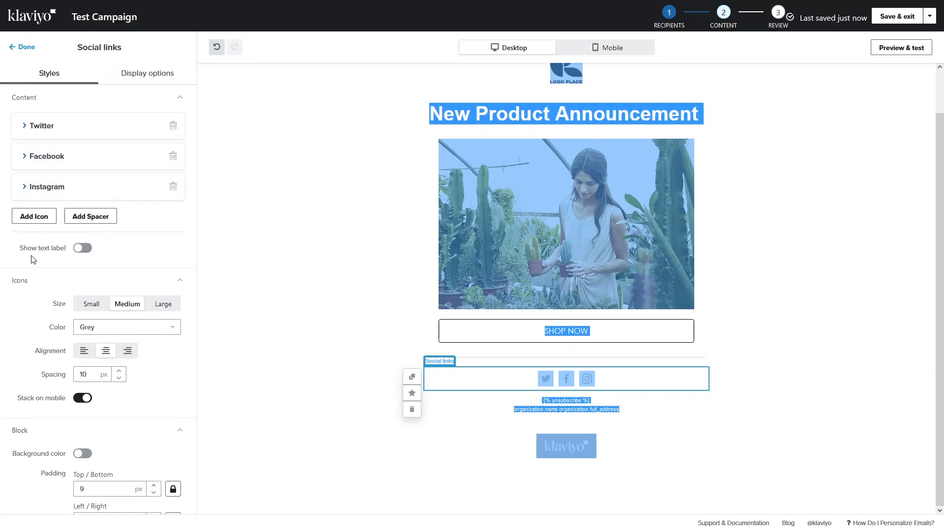
left_click(82, 249)
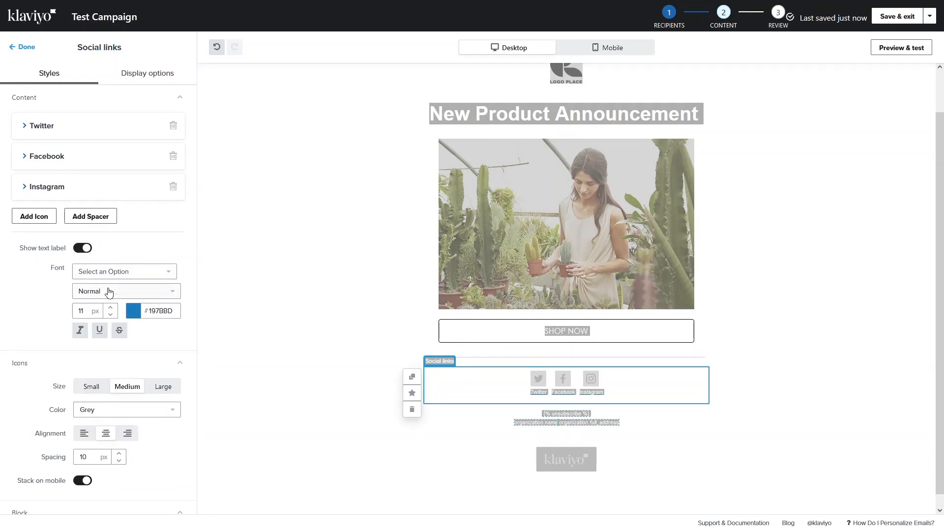
scroll(109, 294, "down", 3)
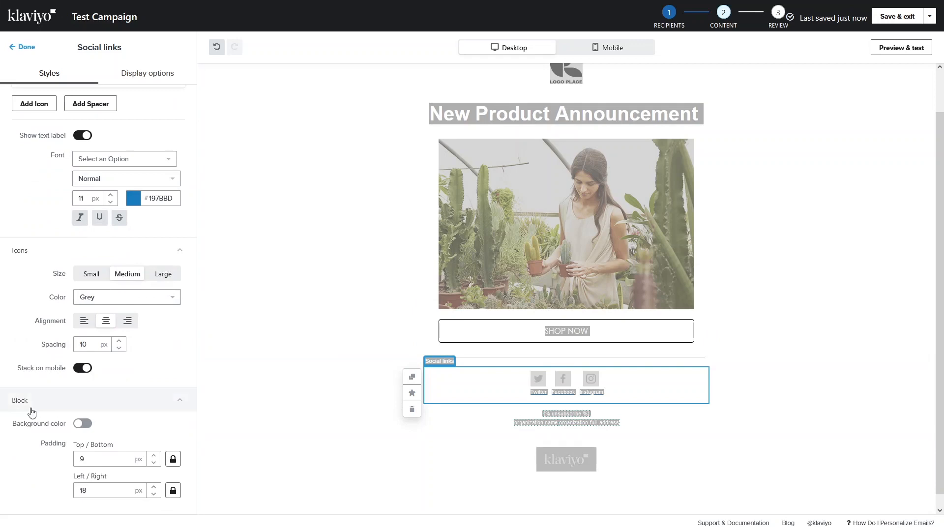
scroll(29, 266, "up", 2)
scroll(27, 268, "down", 2)
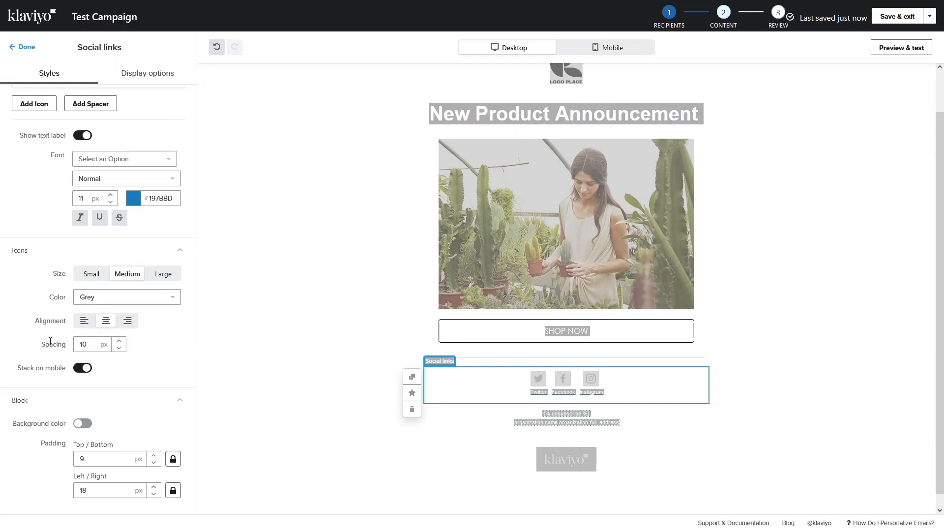
scroll(36, 336, "up", 3)
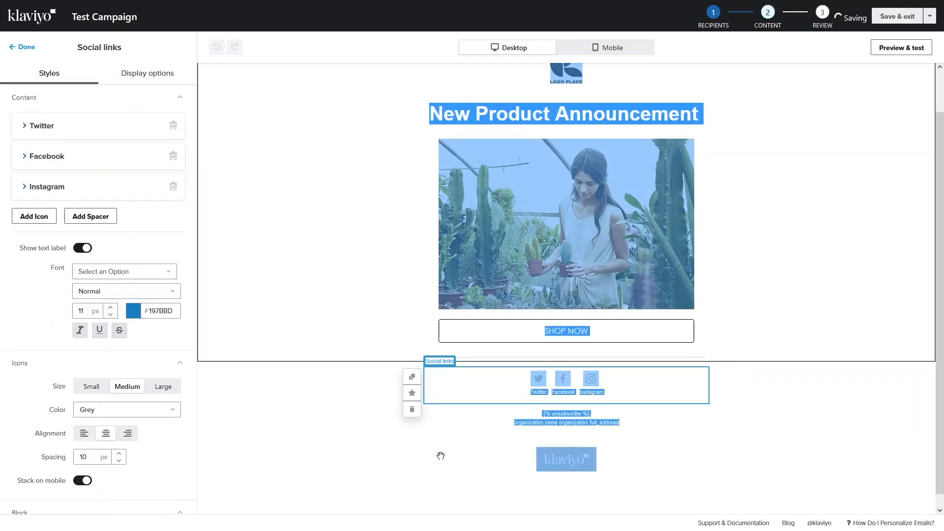
- Review the footer's unsubscribe and address lines, then close the footer settings with Done
left_click(572, 441)
left_click(550, 417)
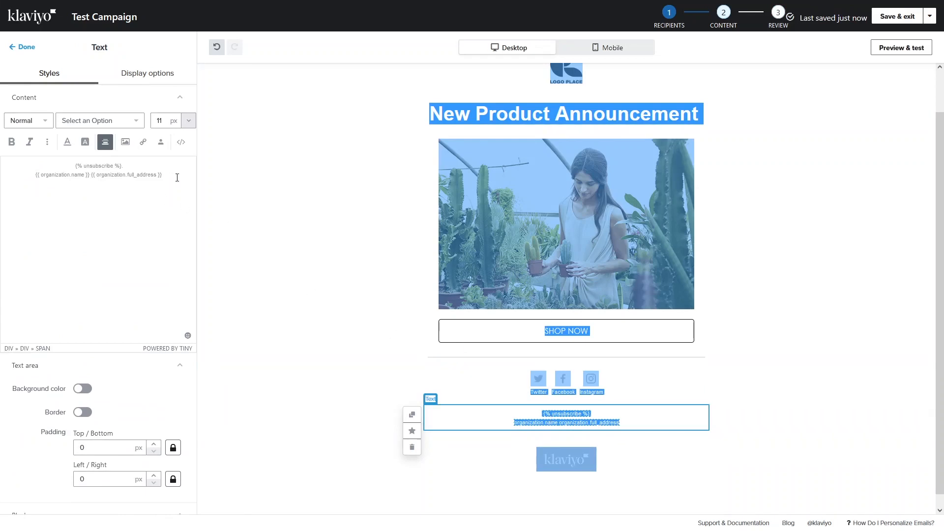
left_click_drag(173, 177, 49, 170)
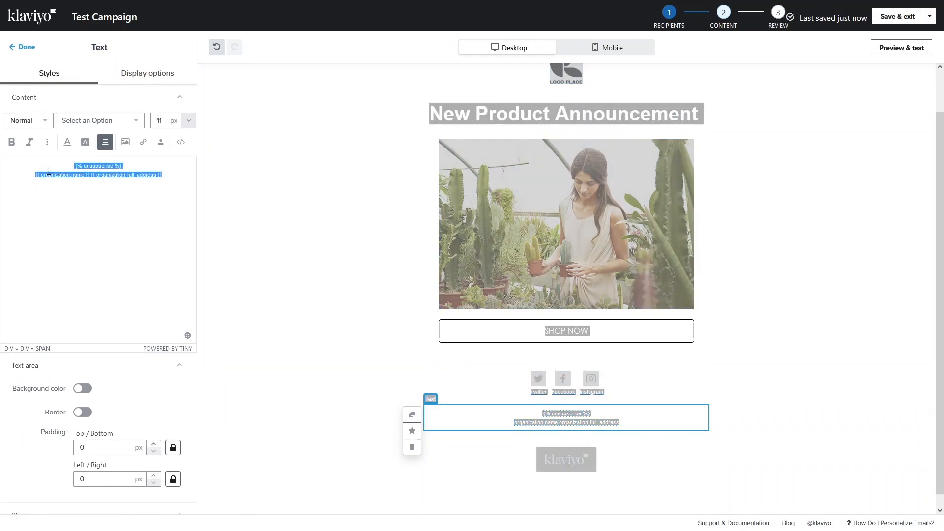
scroll(73, 268, "down", 3)
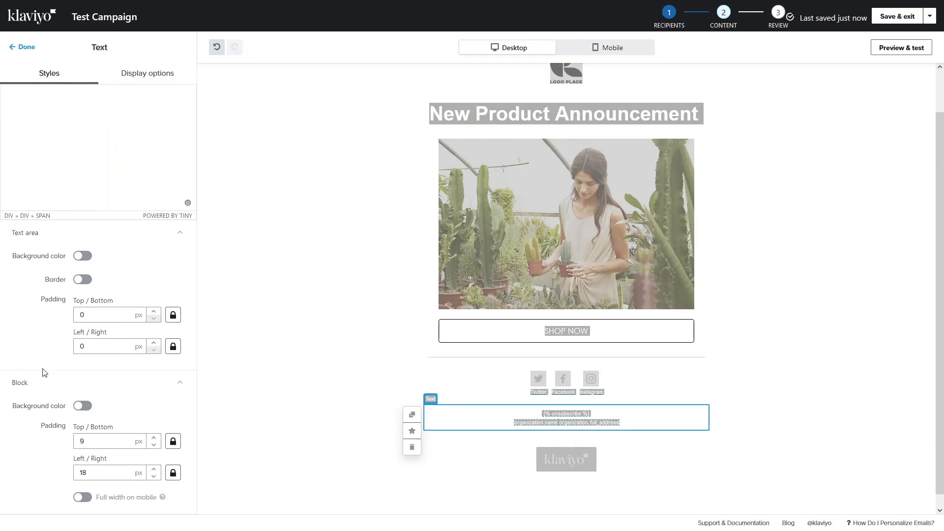
scroll(50, 403, "up", 1)
scroll(51, 407, "up", 3)
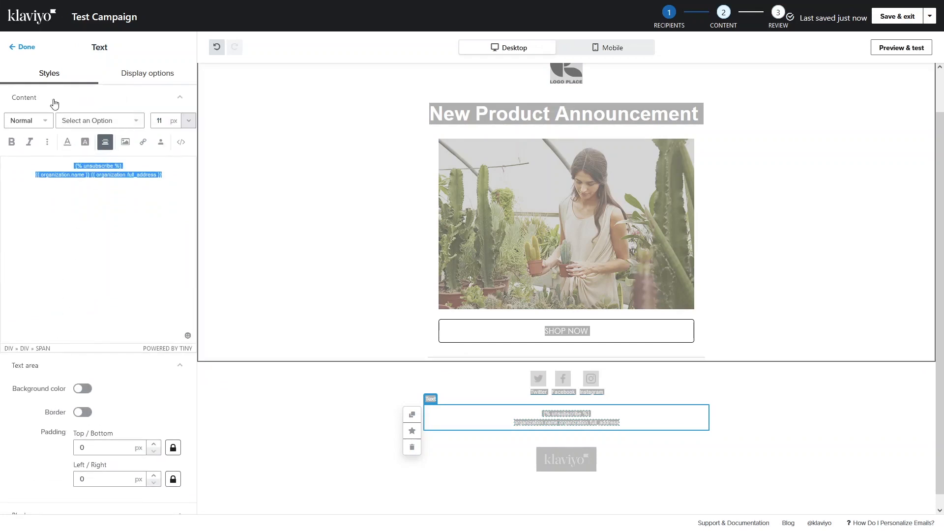
left_click(25, 47)
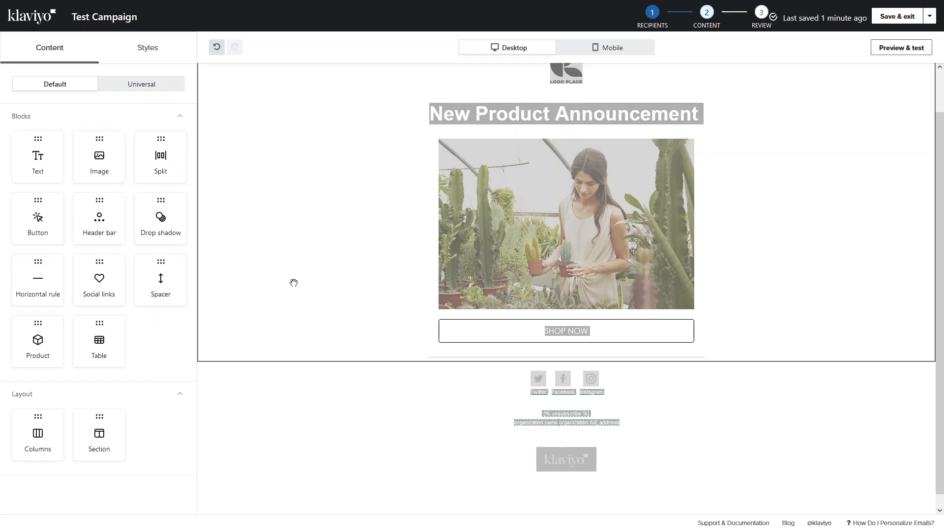
- Preview the email in the mobile layout, then in the desktop layout
left_click(895, 51)
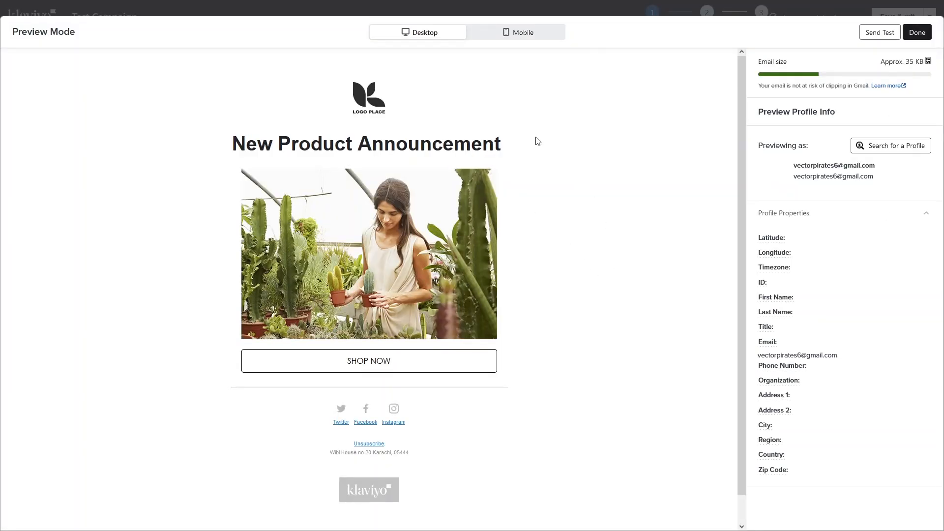
left_click(535, 32)
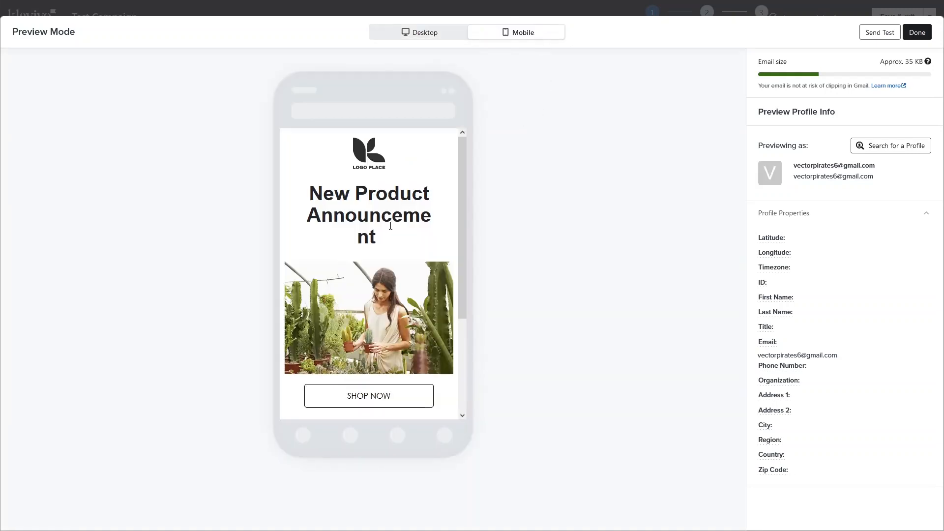
scroll(389, 226, "down", 3)
scroll(390, 225, "up", 3)
left_click(424, 37)
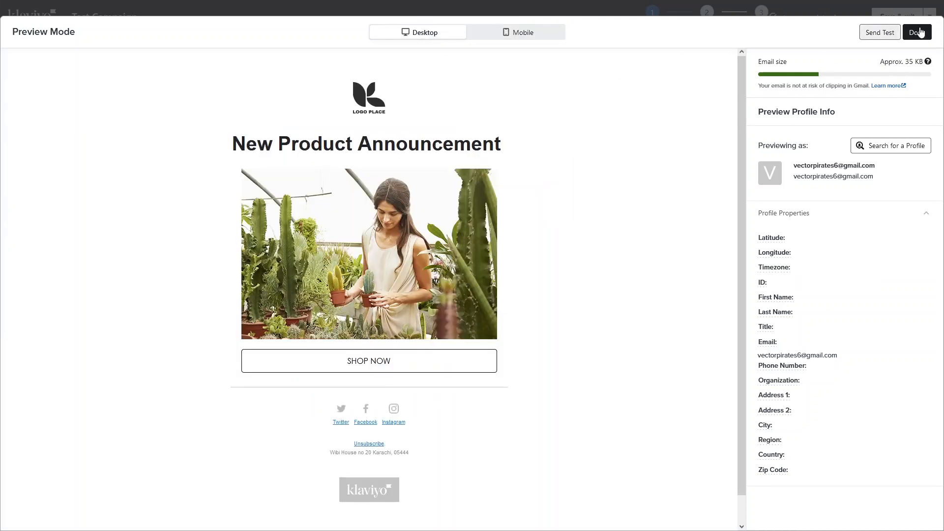
- Send a test copy to your own address, saving it as the default test recipient
left_click(879, 32)
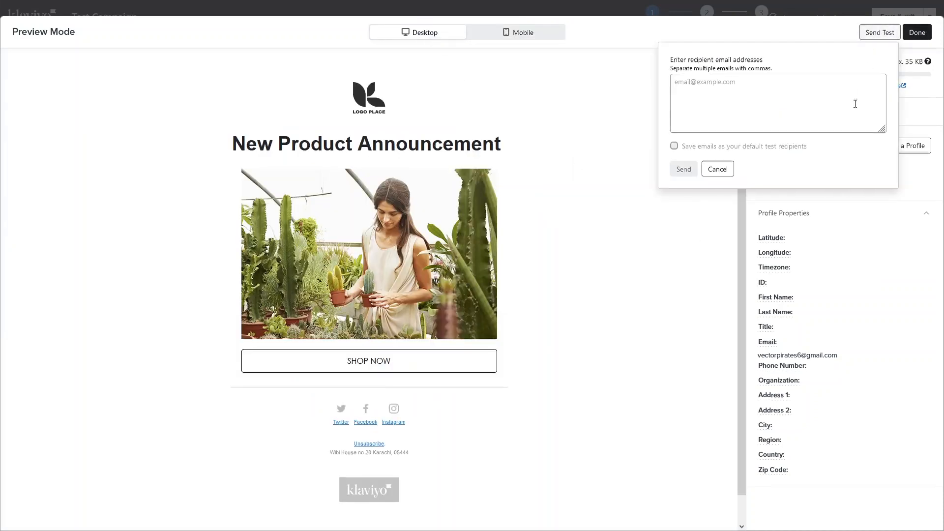
left_click(757, 82)
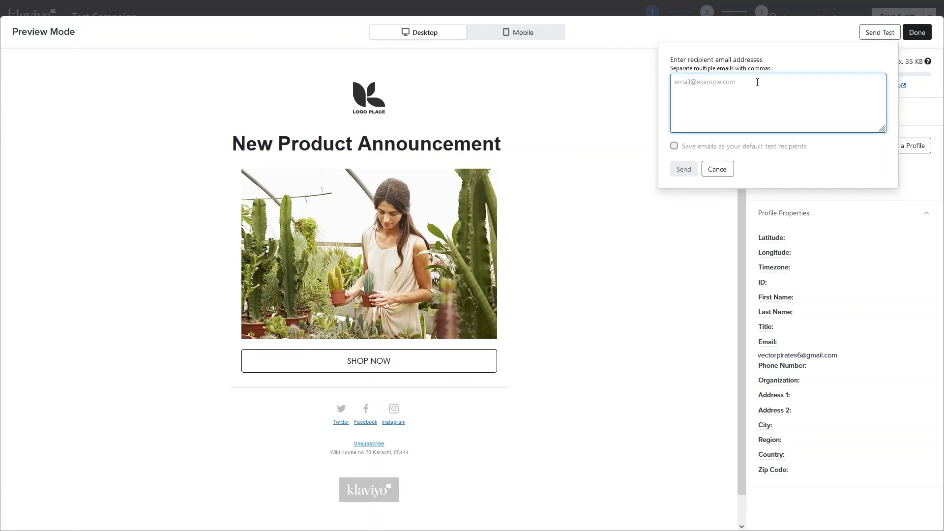
key("ctrl+v")
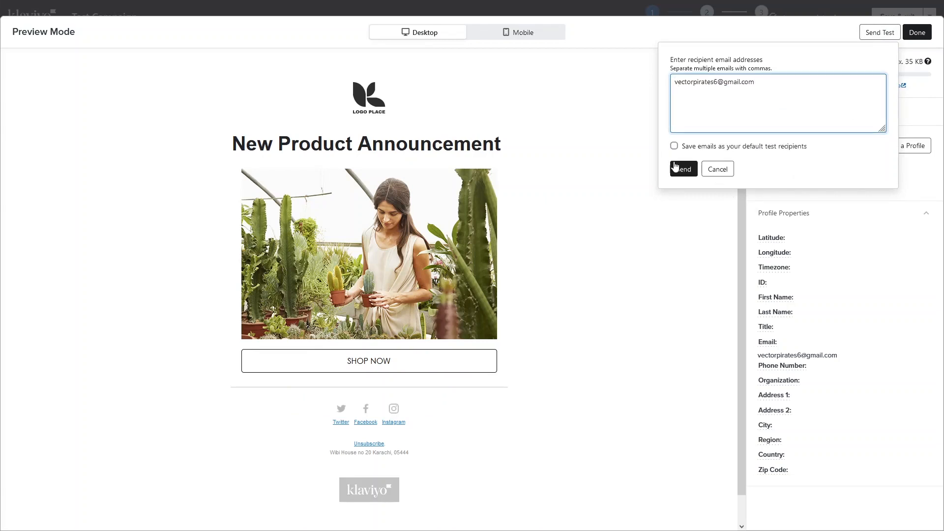
left_click(687, 147)
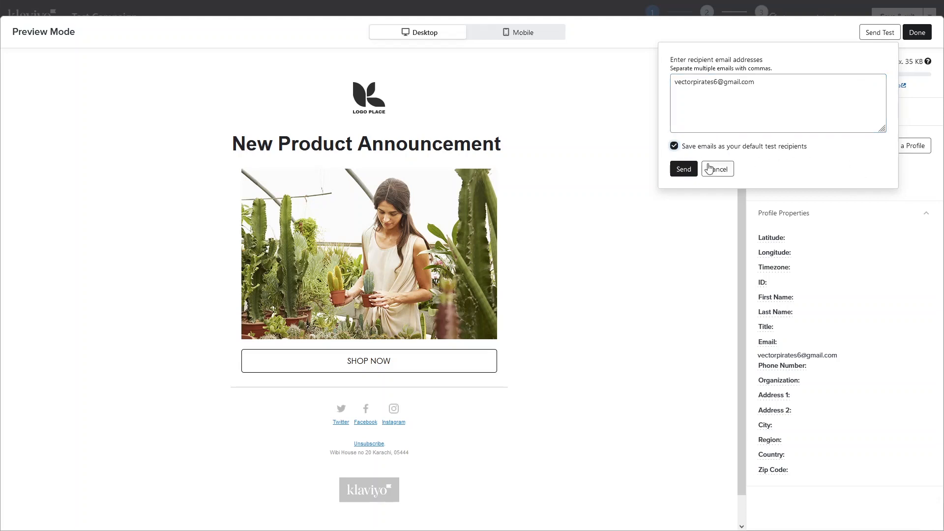
left_click(683, 169)
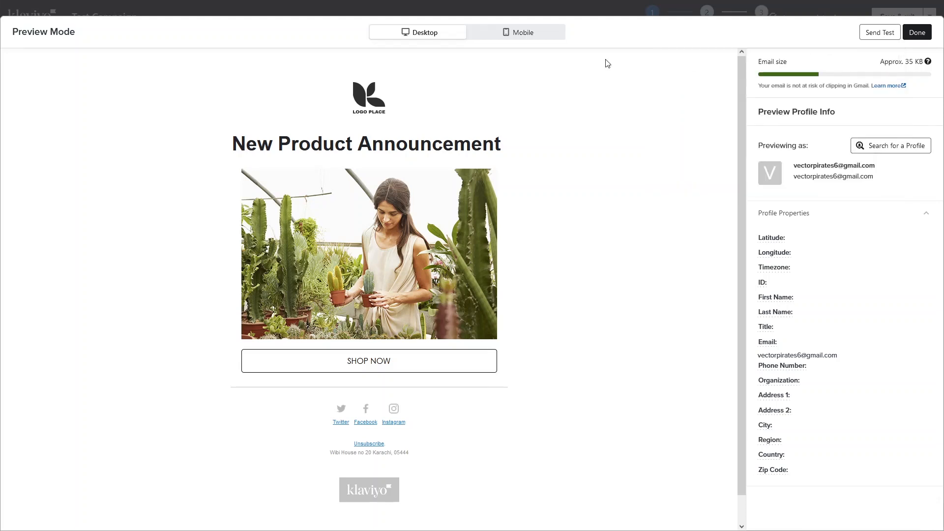
left_click(917, 33)
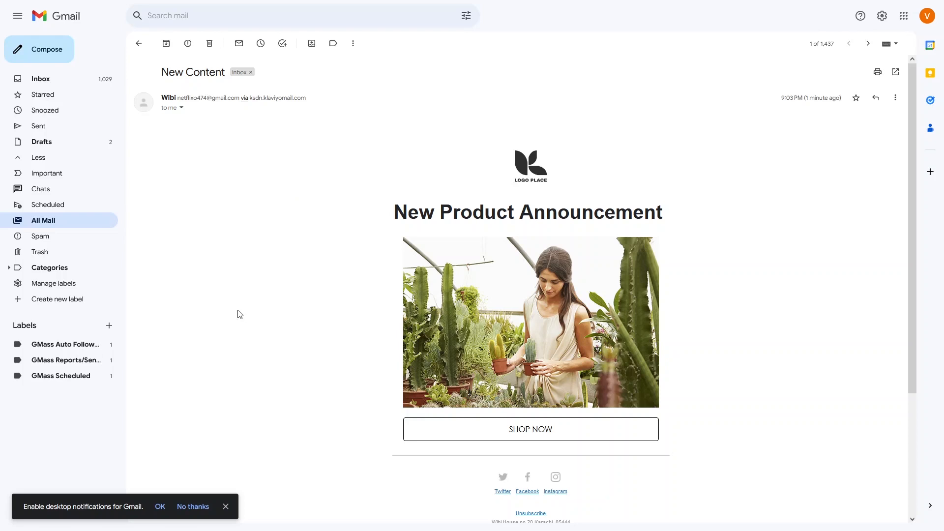
- After checking the New Content test email in Gmail, return to the Klaviyo Edit Test Campaign tab
left_click(241, 6)
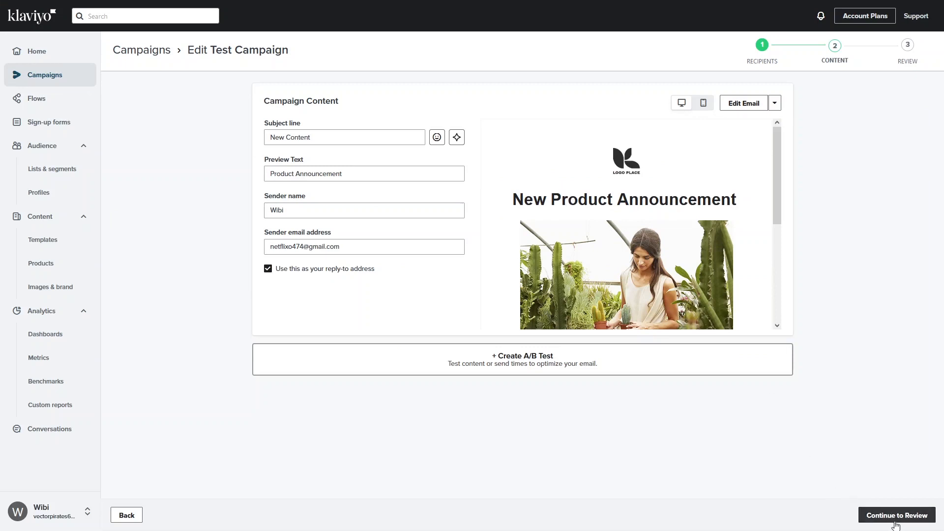
- Review Test Campaign, send it now to New Subscribers, and return to the Campaigns list
left_click(893, 516)
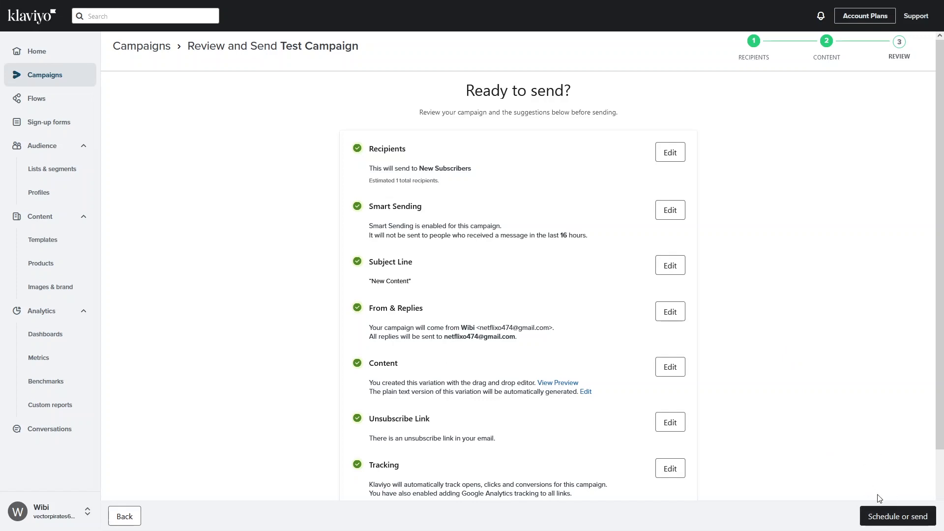
left_click(888, 519)
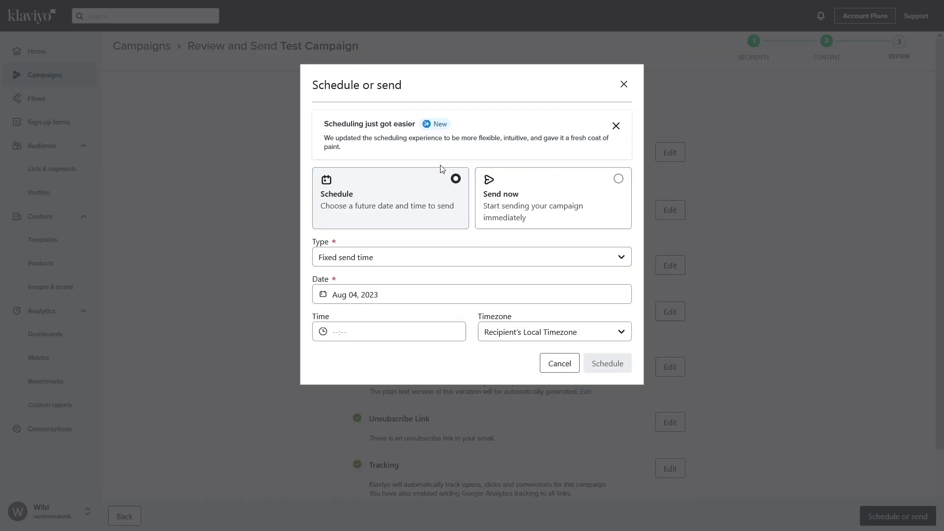
left_click(605, 188)
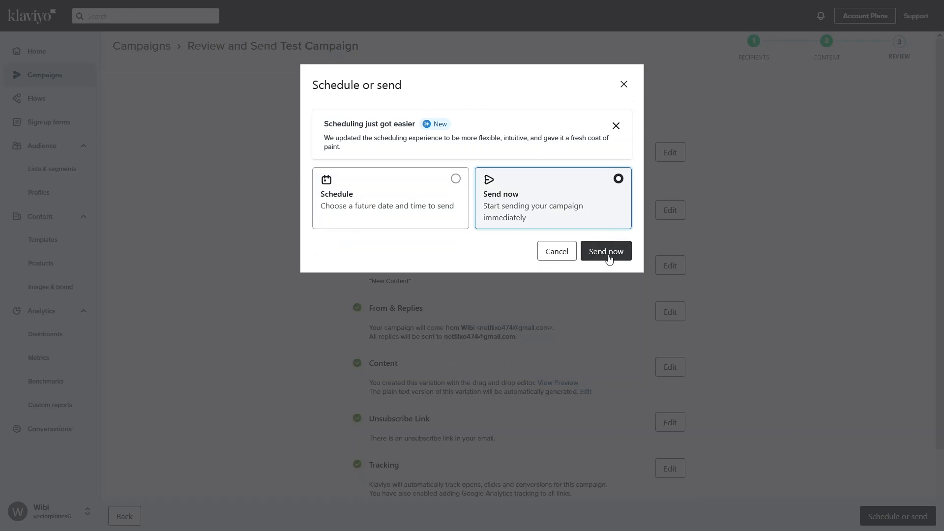
left_click(608, 252)
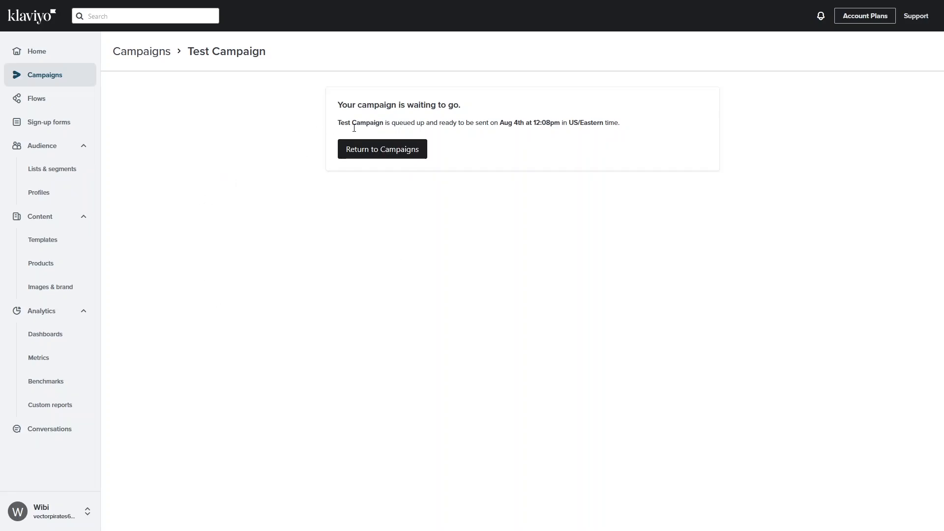
left_click(385, 154)
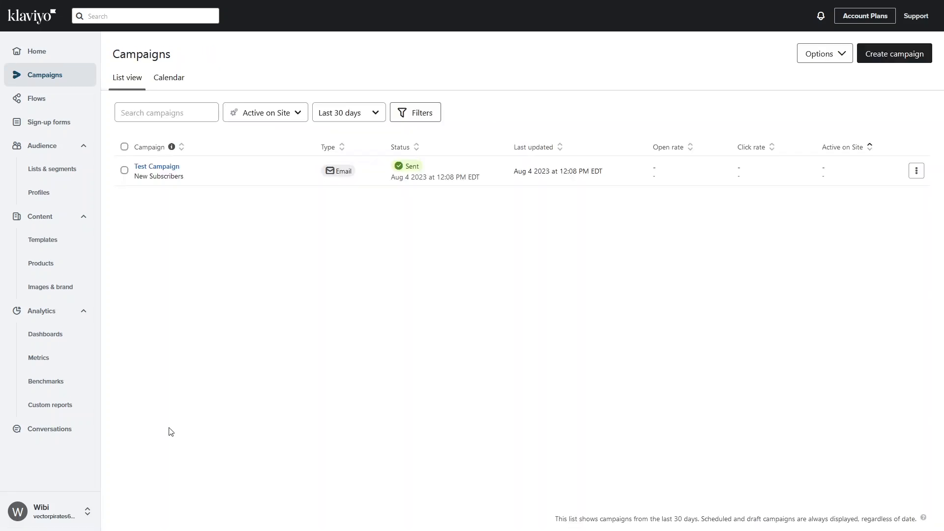